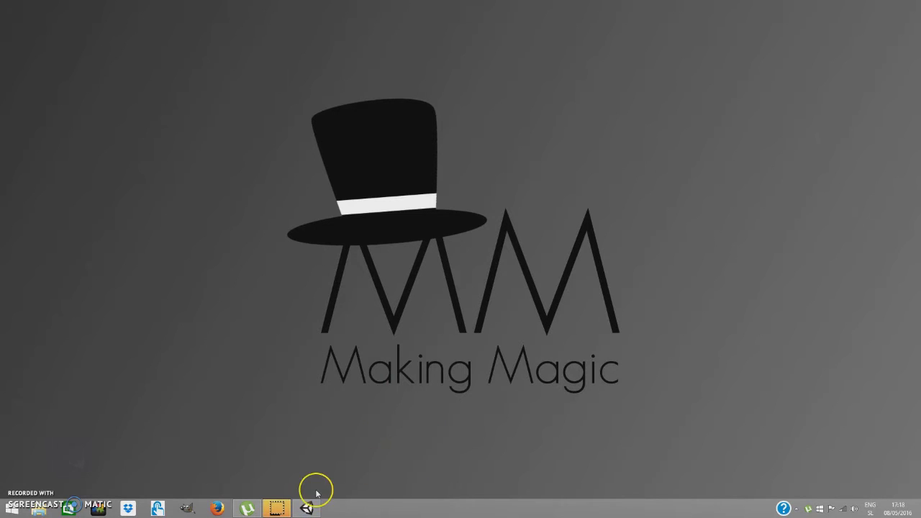
Bring the Unity editor forward and tilt the Scene view to show the magnet
mouse_move(319, 510)
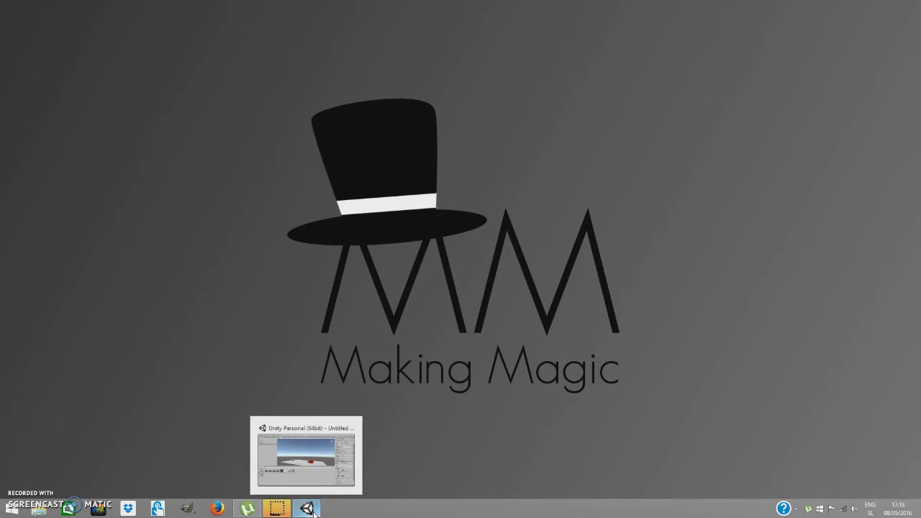
click(314, 510)
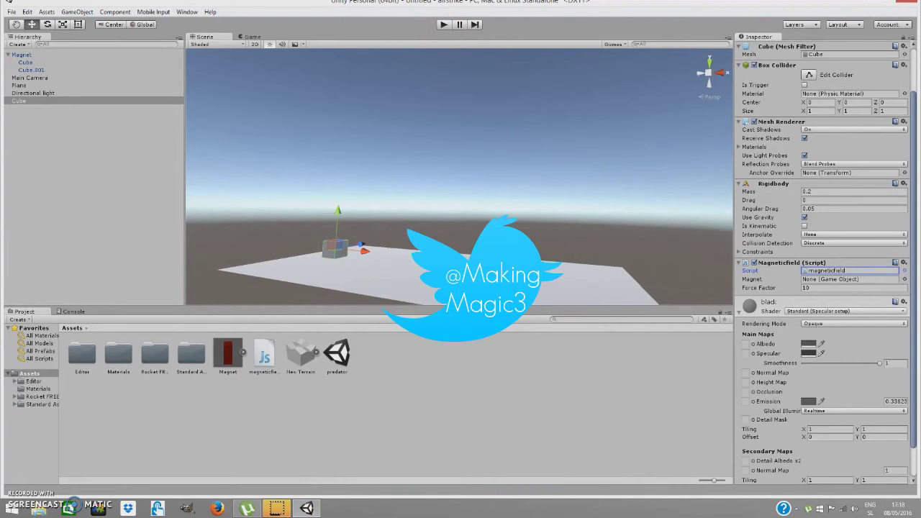
right_drag(338, 248, 549, 338)
click(549, 338)
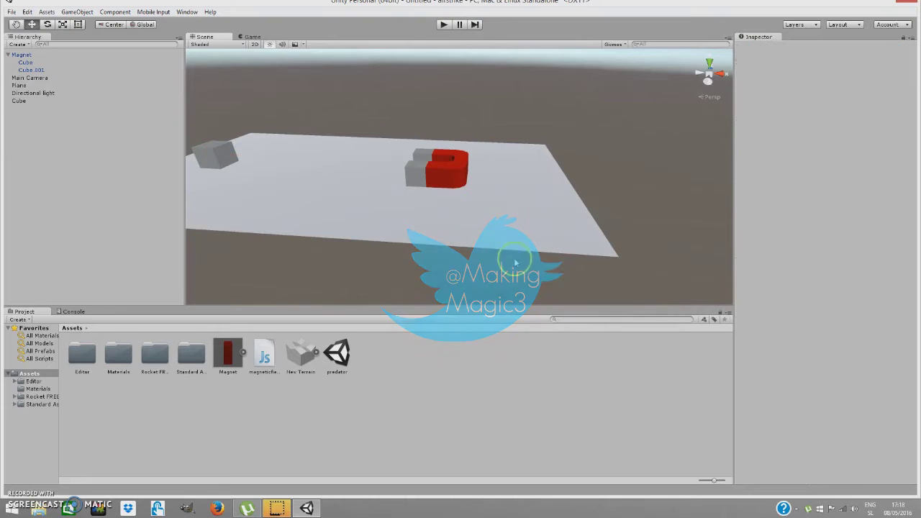
Assign Magnet to the grey cube's magneticfield Magnet field and start Play mode
click(219, 168)
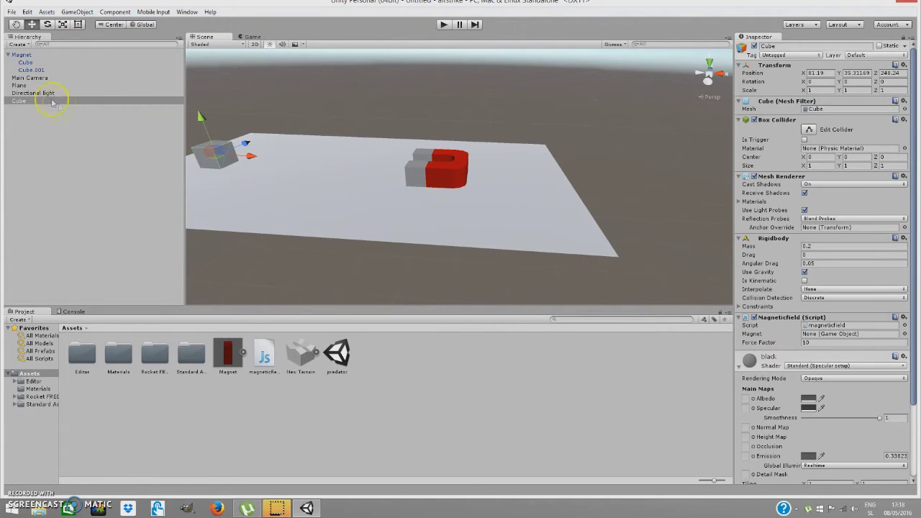
drag(29, 61, 834, 343)
click(442, 26)
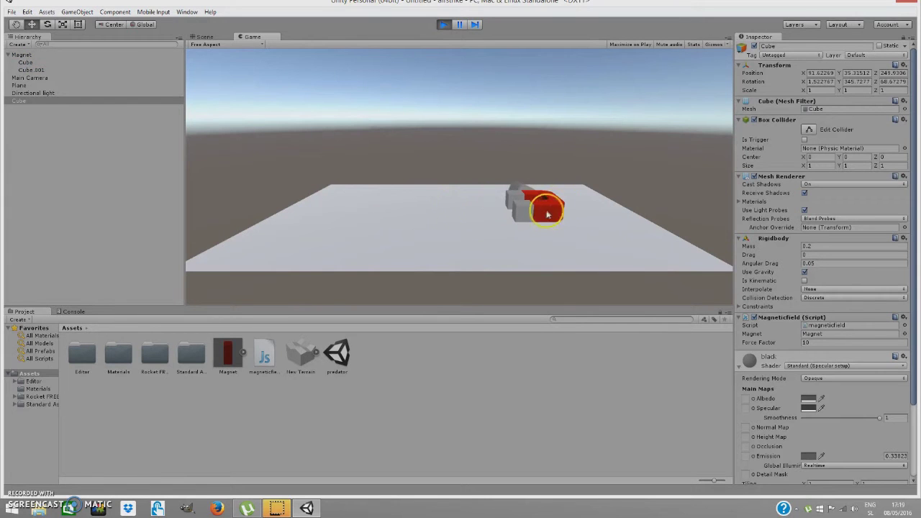
In the Scene view, raise the magnet higher and move it along X while playing
click(207, 36)
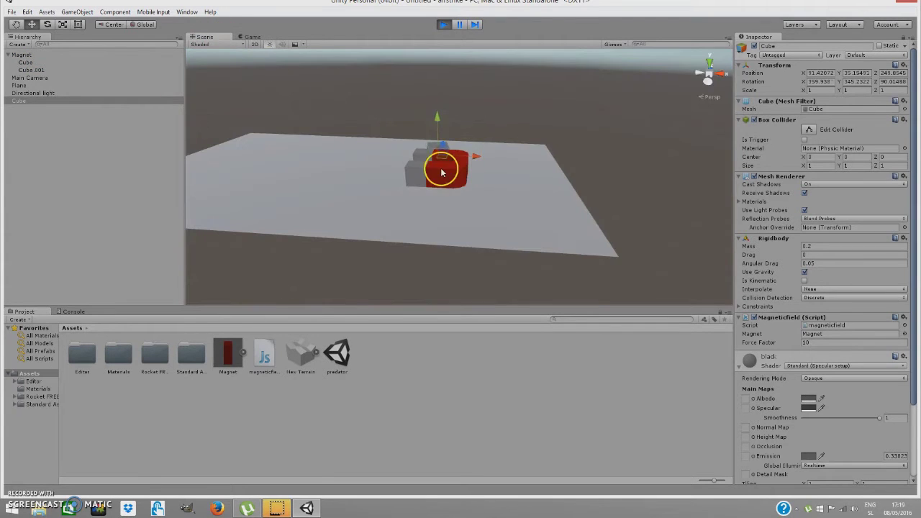
click(442, 172)
drag(448, 130, 454, 107)
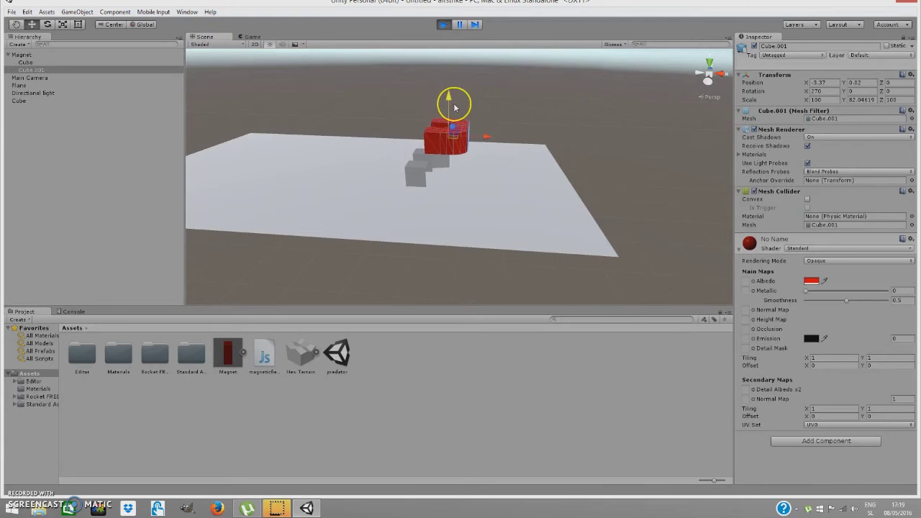
click(93, 54)
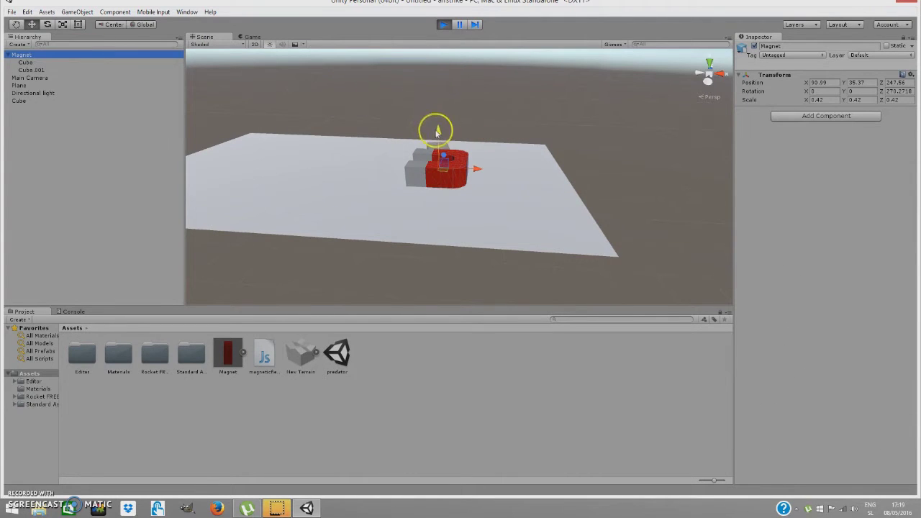
drag(437, 132, 429, 55)
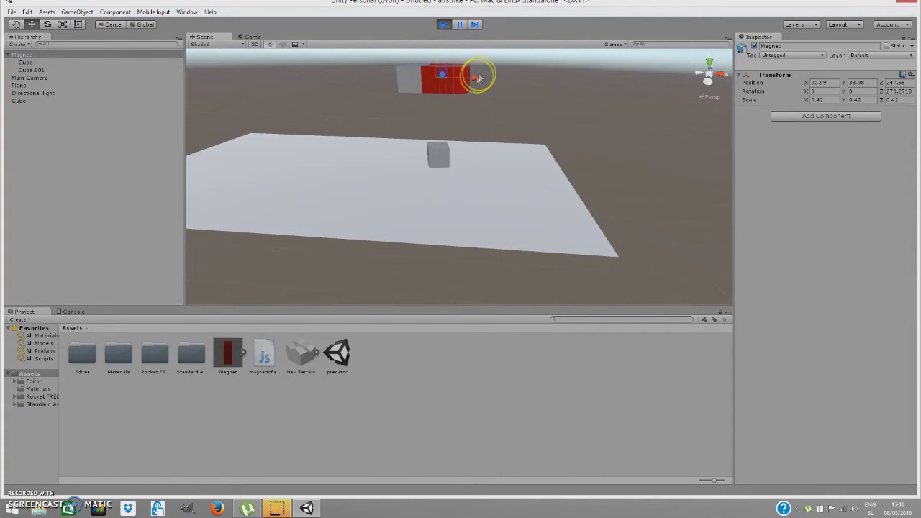
drag(478, 77, 624, 85)
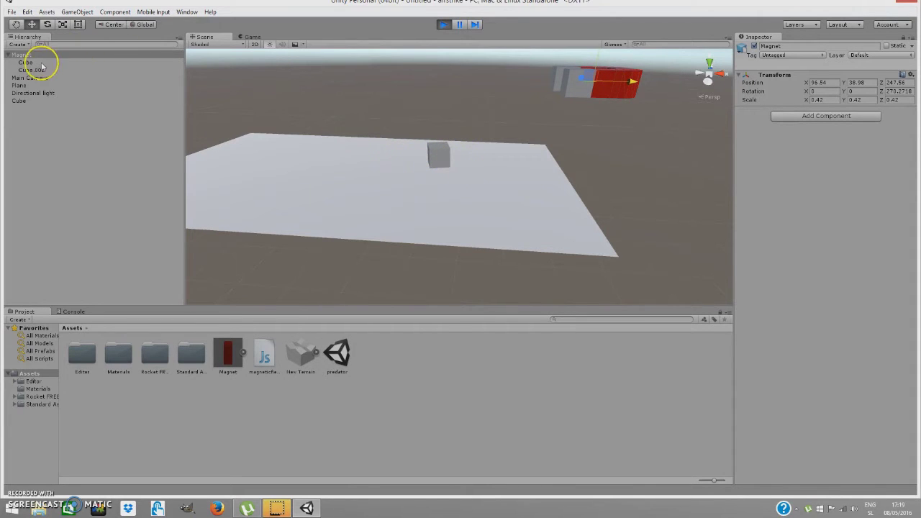
Increase the grey cube's Force Factor from 10 to about 49
click(23, 101)
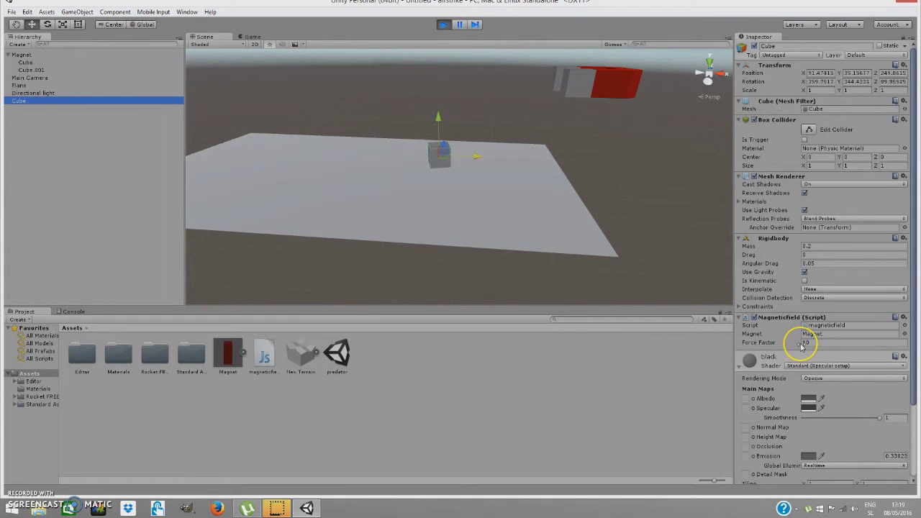
click(800, 343)
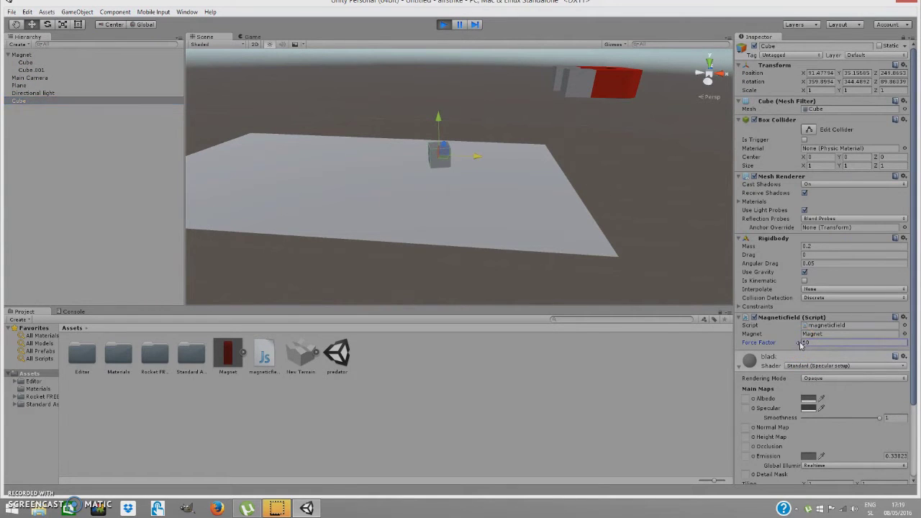
drag(801, 343, 574, 120)
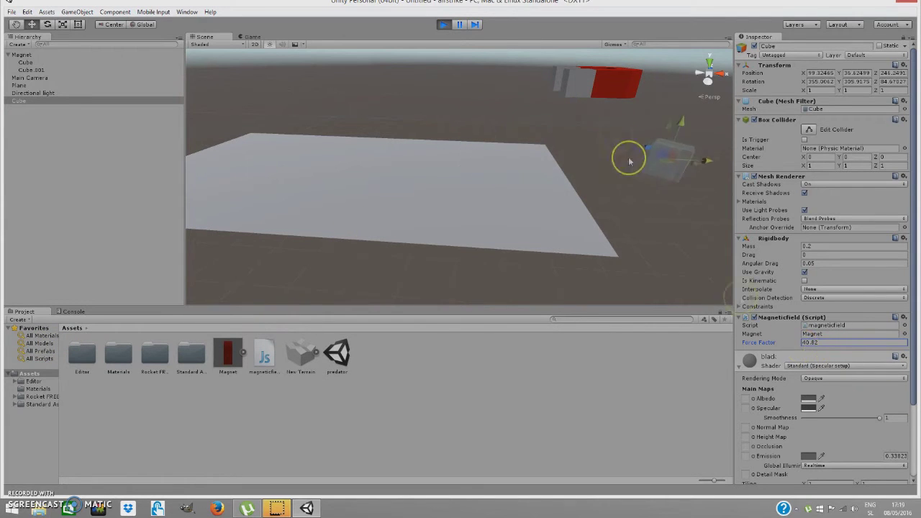
Move the whole Magnet back left along X and lower it near the plane's edge
click(599, 90)
click(22, 55)
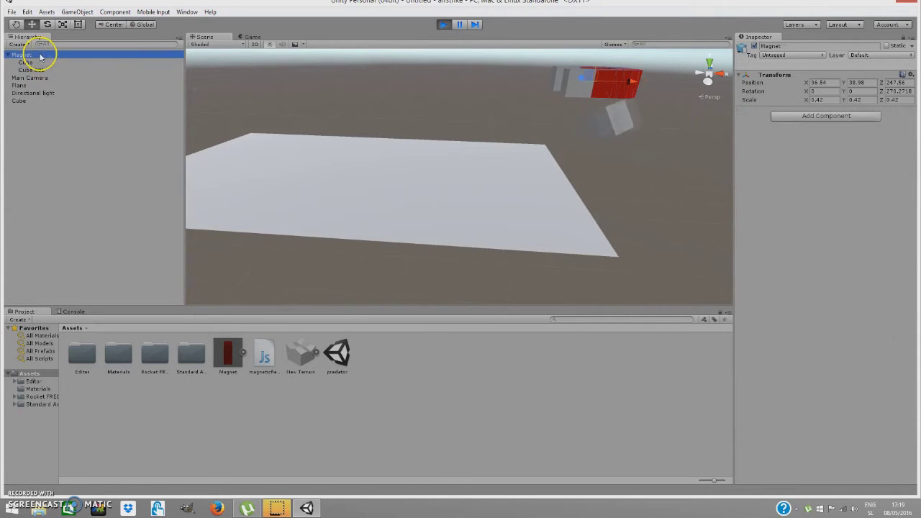
drag(637, 78, 428, 63)
click(441, 98)
click(438, 79)
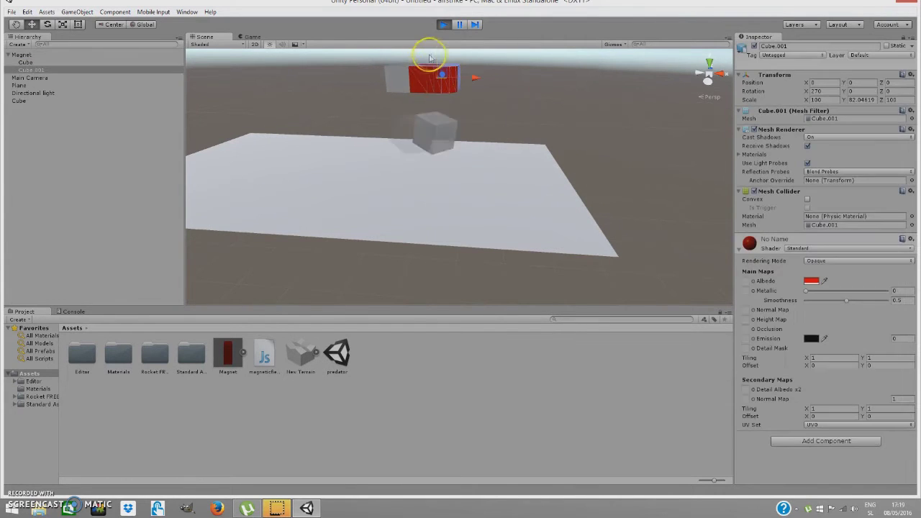
click(96, 54)
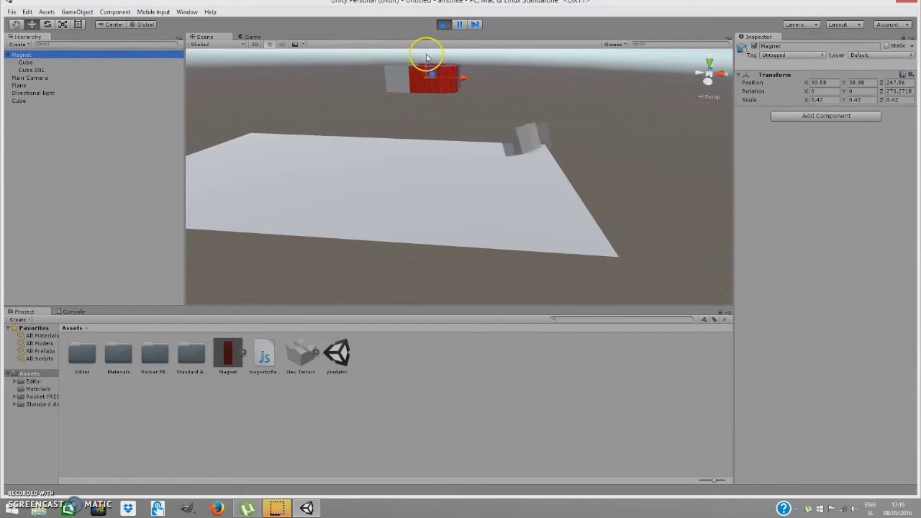
drag(425, 57, 448, 266)
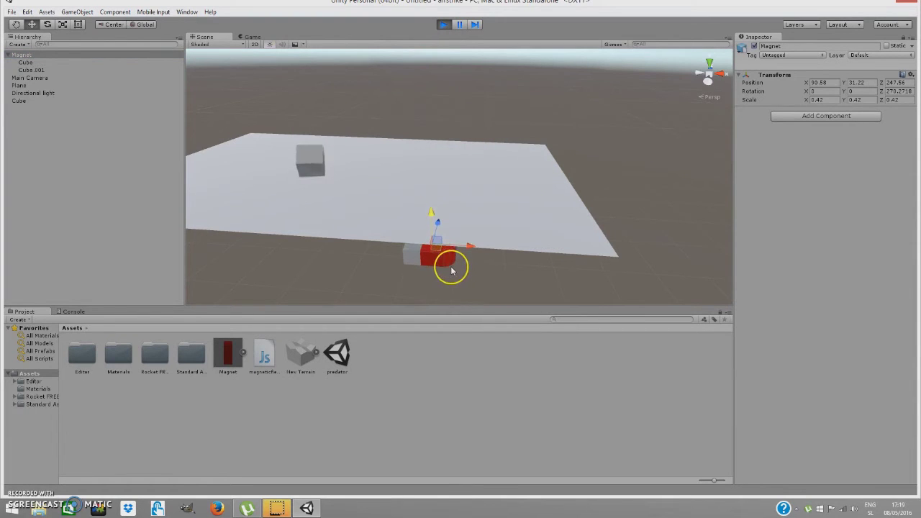
Raise the magnet to the middle of the plane and stop playing
click(442, 239)
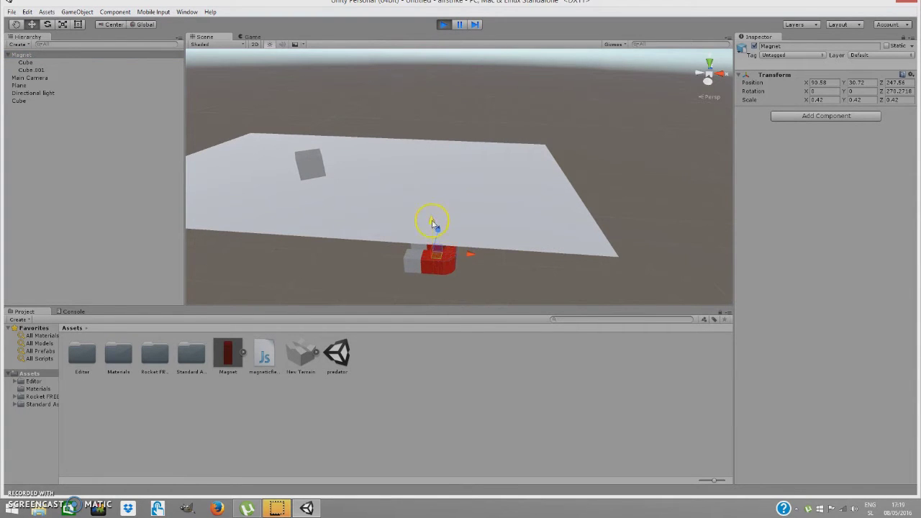
drag(431, 223, 431, 145)
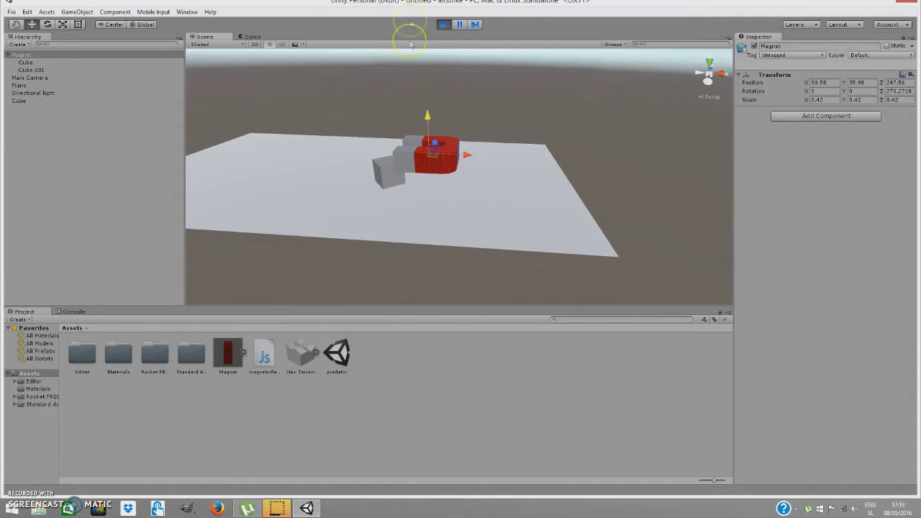
click(443, 25)
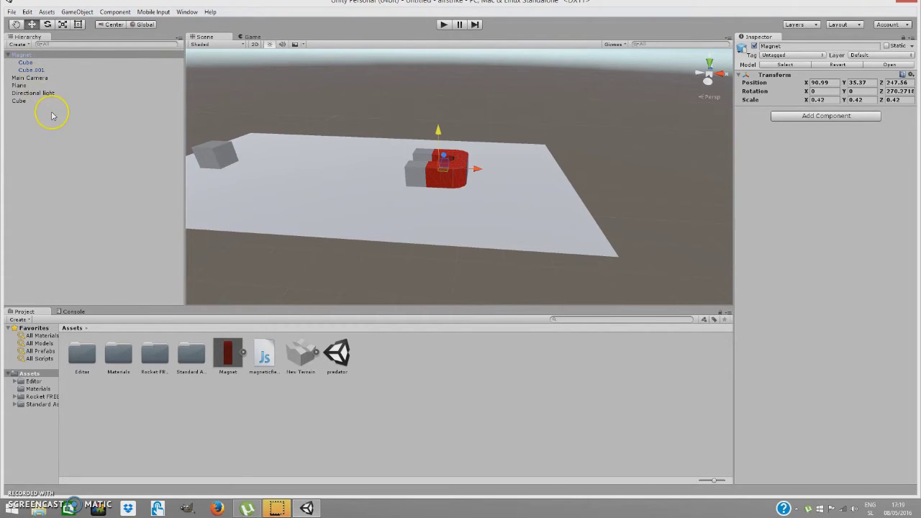
Delete the Magnet and the grey cube from the scene, leaving the Plane selected
right_click(40, 56)
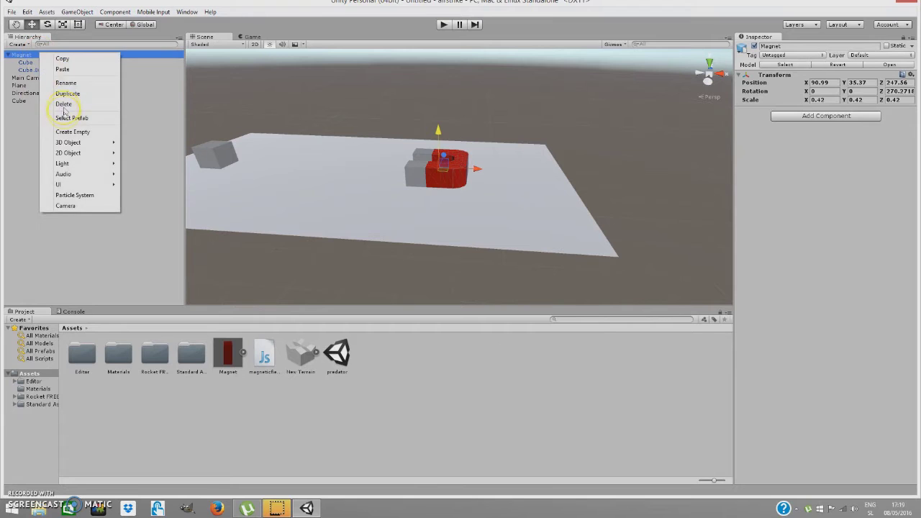
click(59, 106)
click(31, 78)
right_click(32, 78)
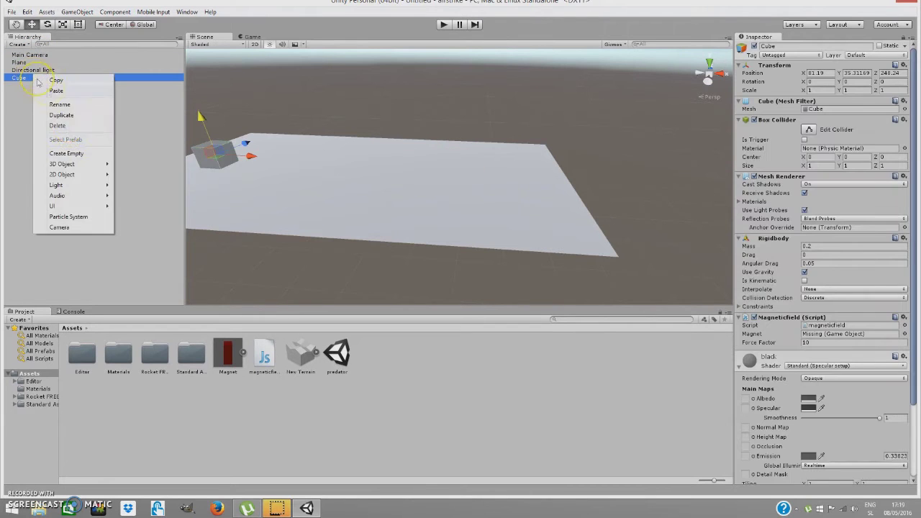
click(70, 128)
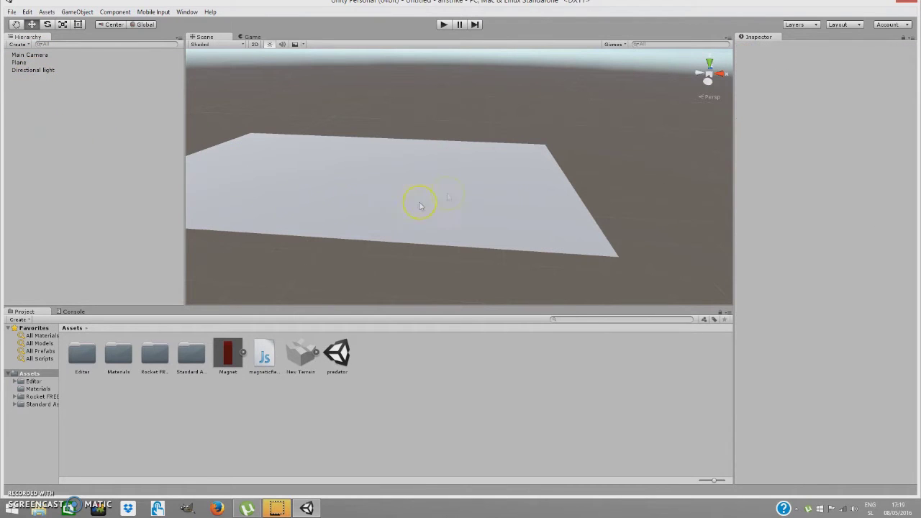
click(43, 63)
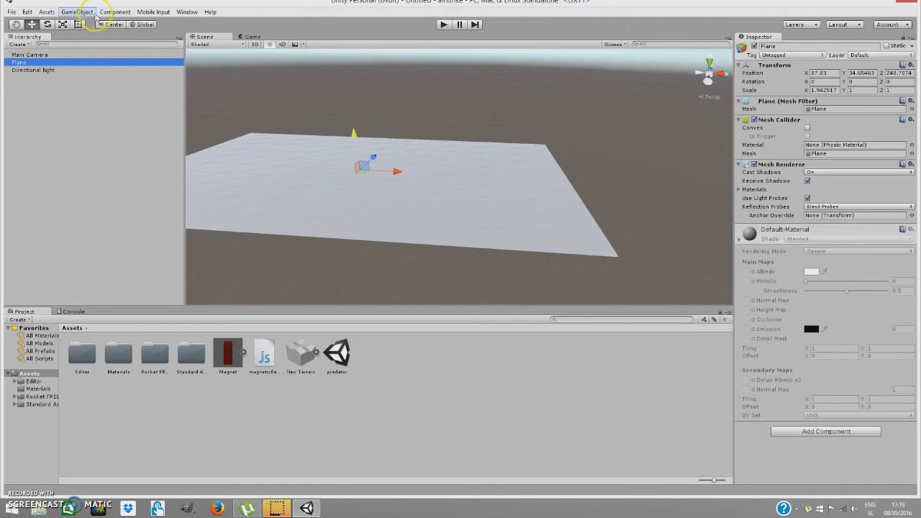
Browse the GameObject menu and inspect the Directional Light's settings
click(77, 13)
mouse_move(108, 45)
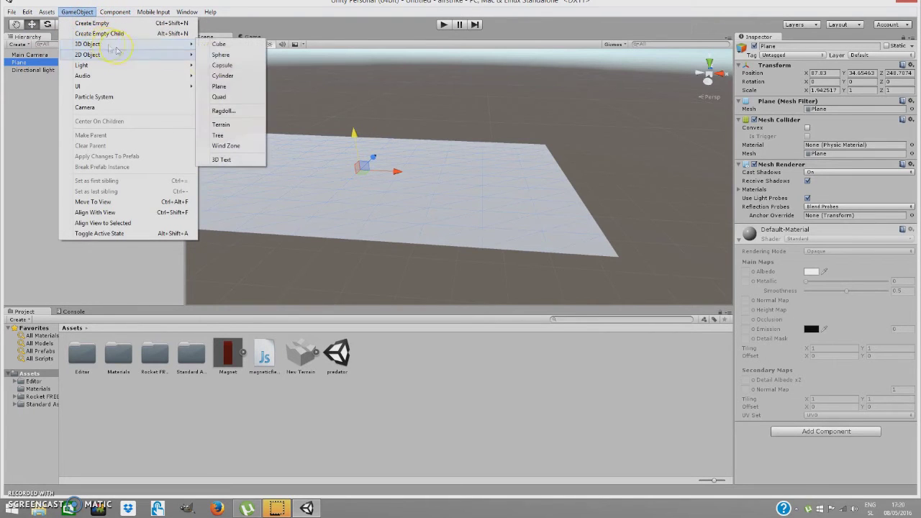
click(25, 88)
click(40, 70)
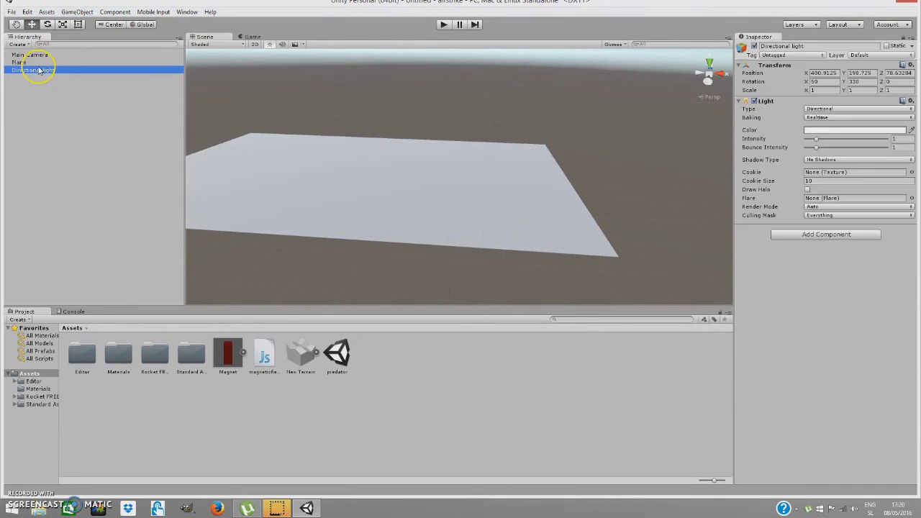
click(77, 12)
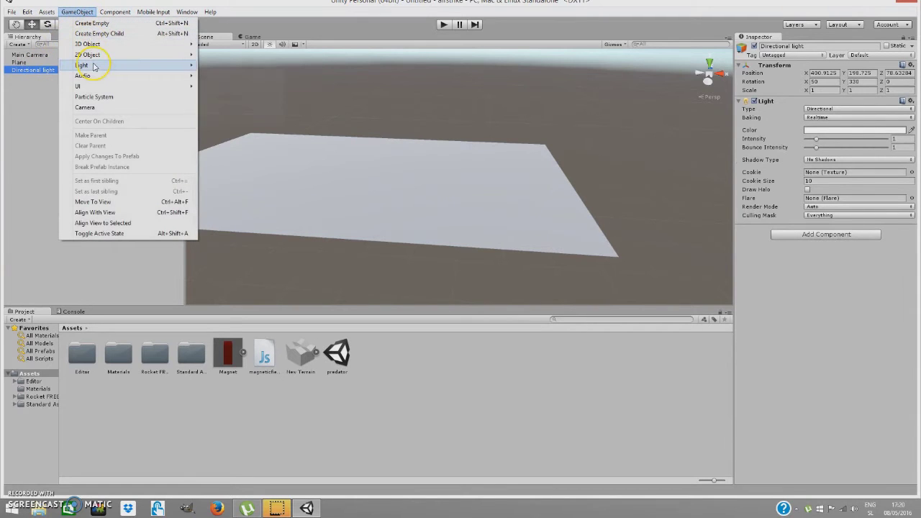
mouse_move(156, 67)
Inspect the Main Camera, deselect, maximise the editor and orbit the Scene view
click(32, 63)
click(33, 63)
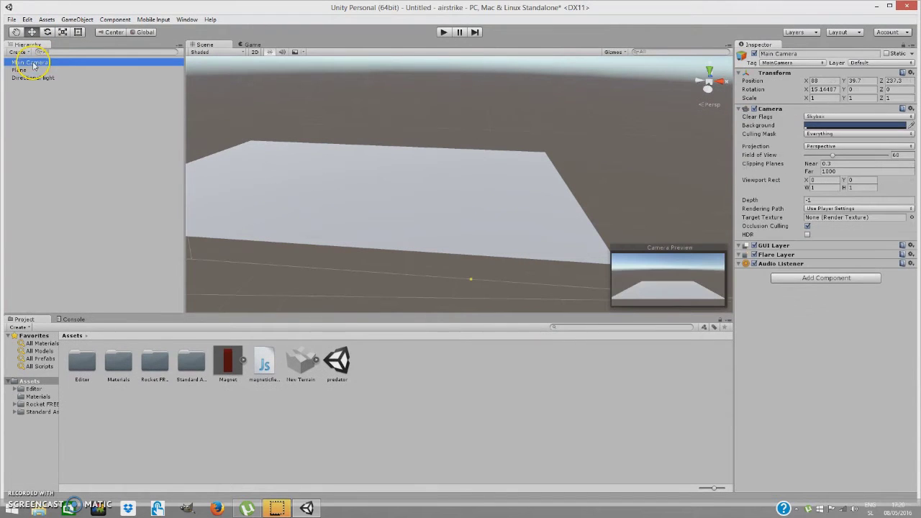
click(80, 20)
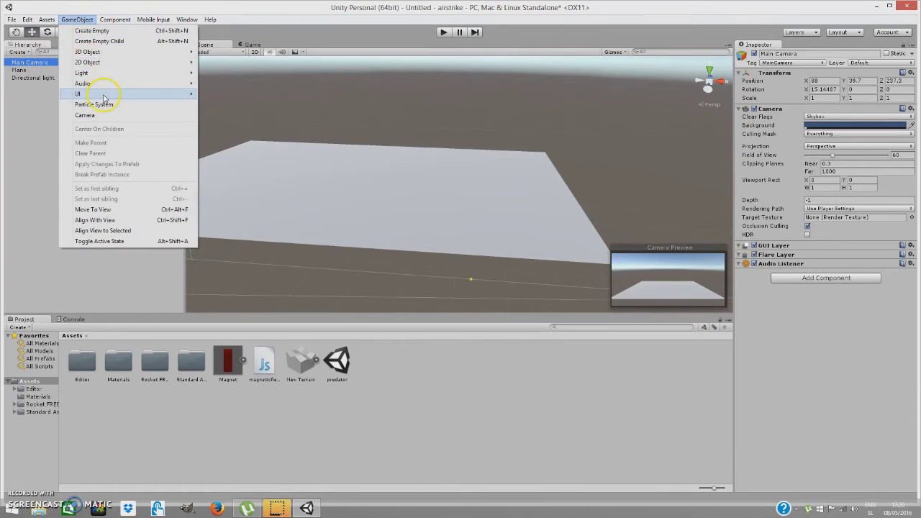
click(46, 152)
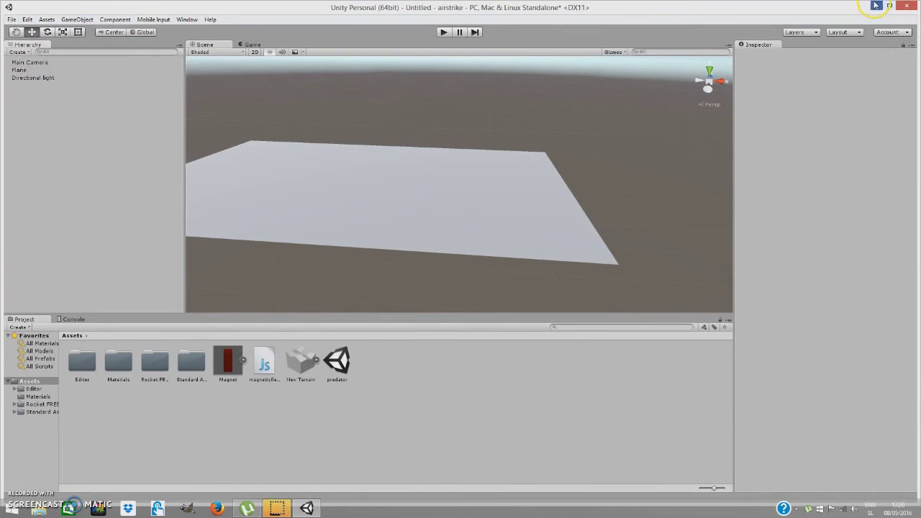
click(888, 5)
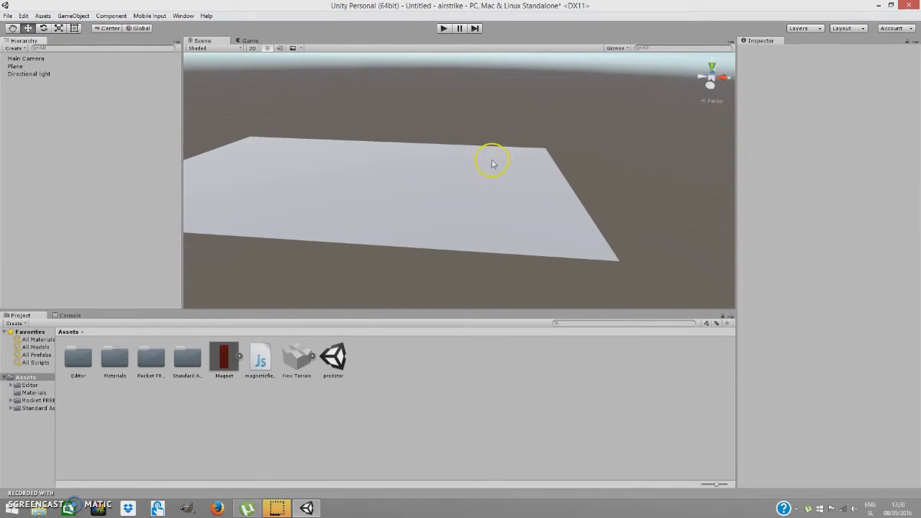
alt+drag(493, 164, 438, 165)
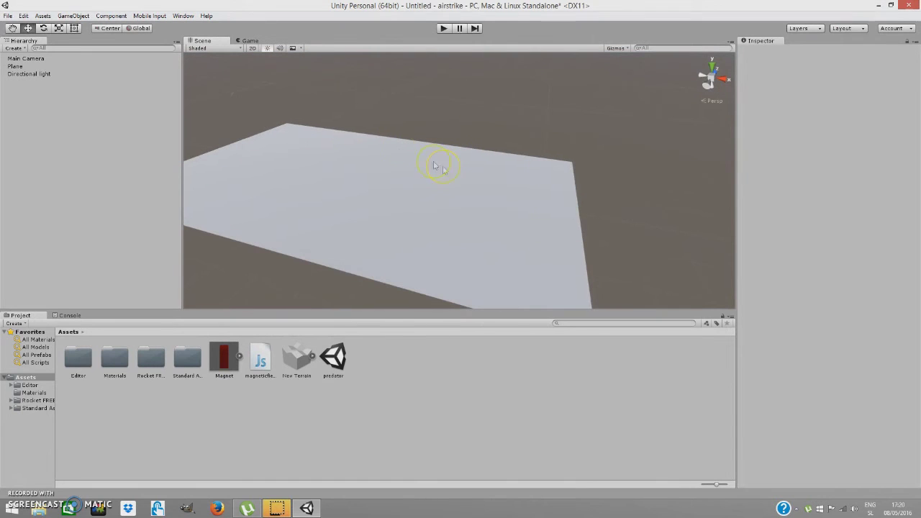
Add a 3D Cube via GameObject > 3D Object and slide it left above the plane
click(74, 16)
mouse_move(177, 48)
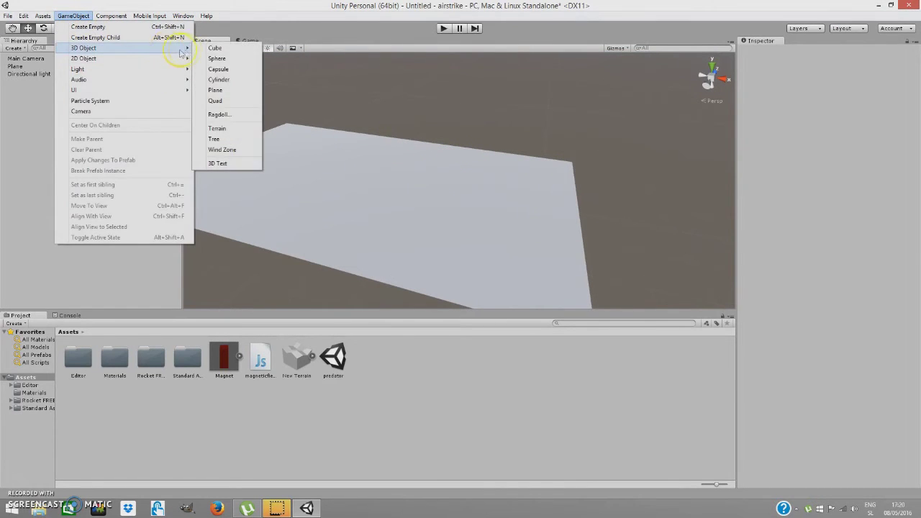
click(214, 49)
drag(460, 155, 409, 140)
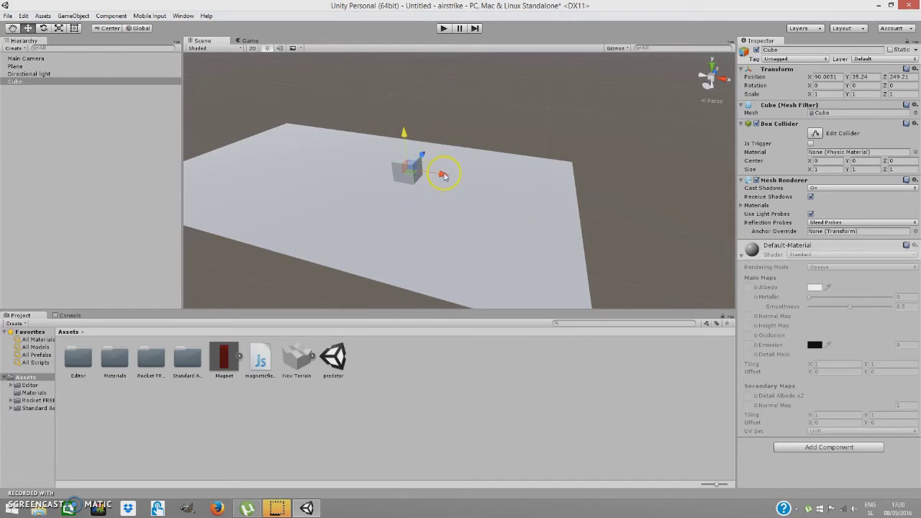
drag(443, 177, 164, 220)
Browse All Materials and the Assets folder contents in the Project panel
scroll(281, 140, up, 2)
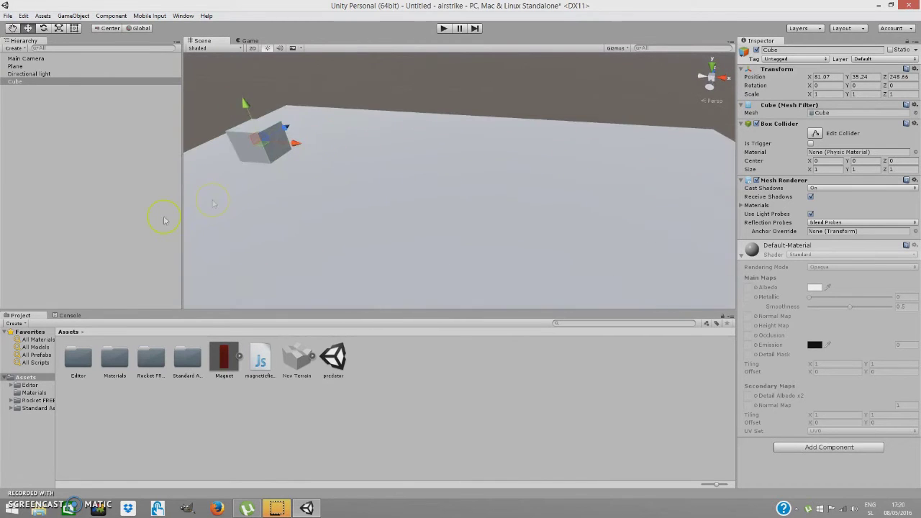
click(41, 339)
click(26, 378)
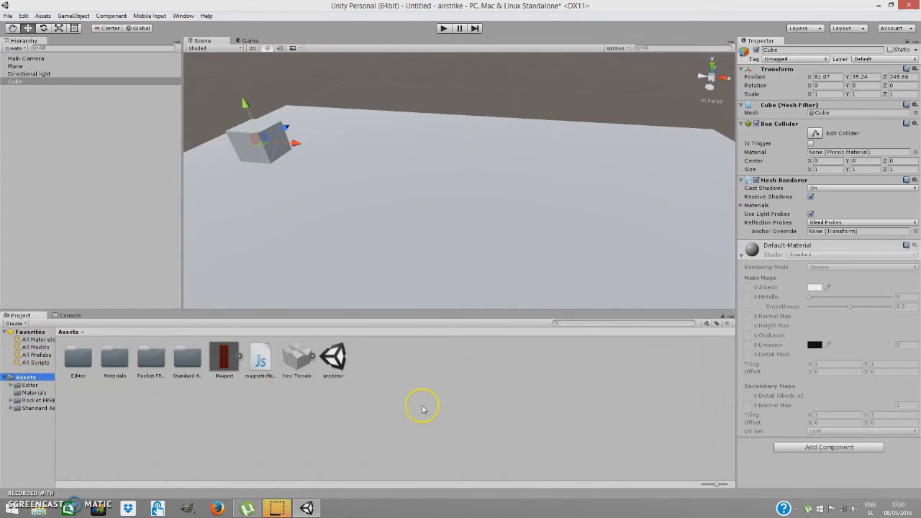
right_click(424, 408)
mouse_move(472, 244)
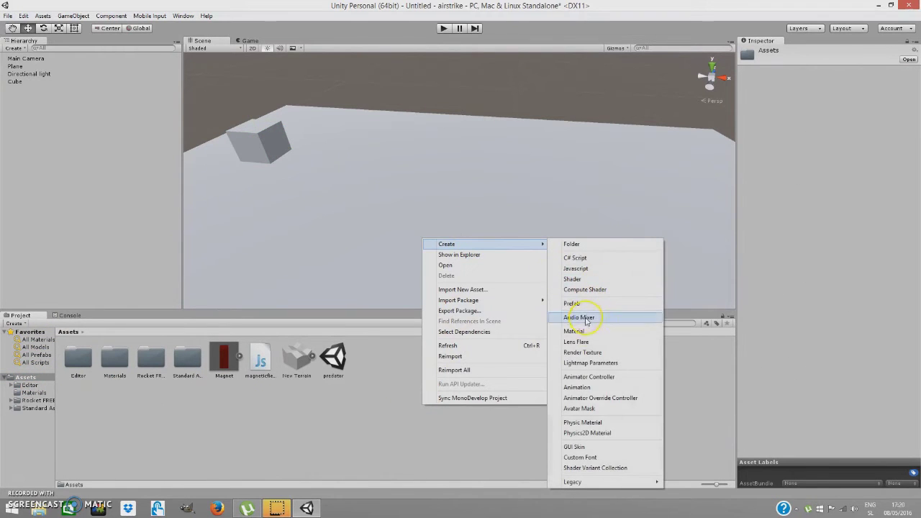
click(37, 367)
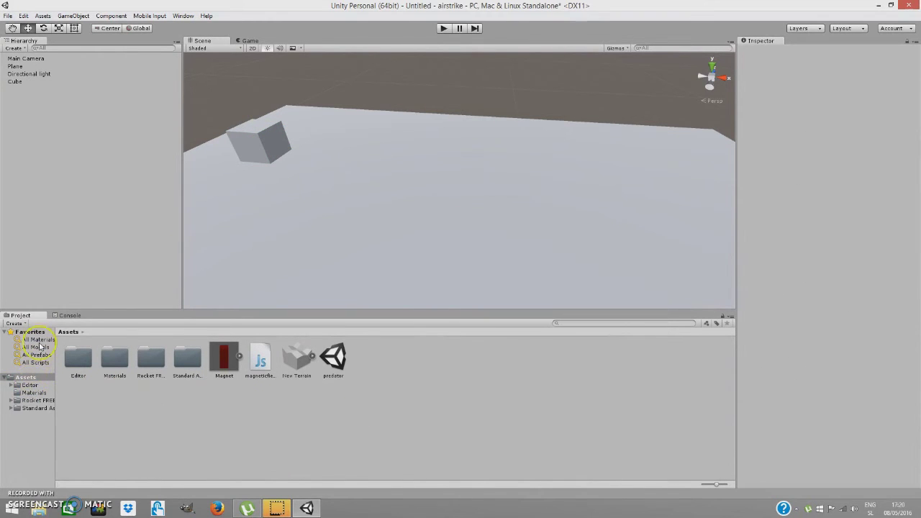
Drop the grey EthanGrey material from All Materials onto the cube
click(39, 341)
drag(262, 356, 273, 136)
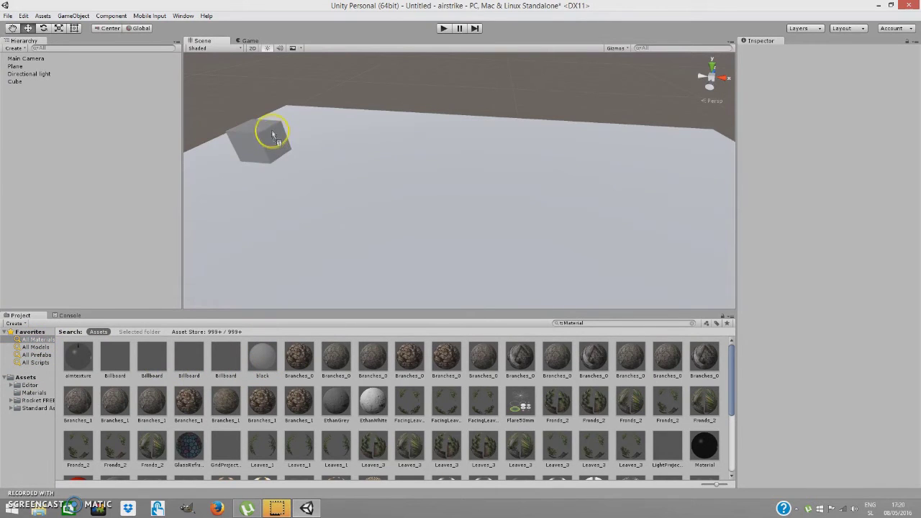
alt+drag(422, 223, 445, 178)
scroll(446, 178, up, 6)
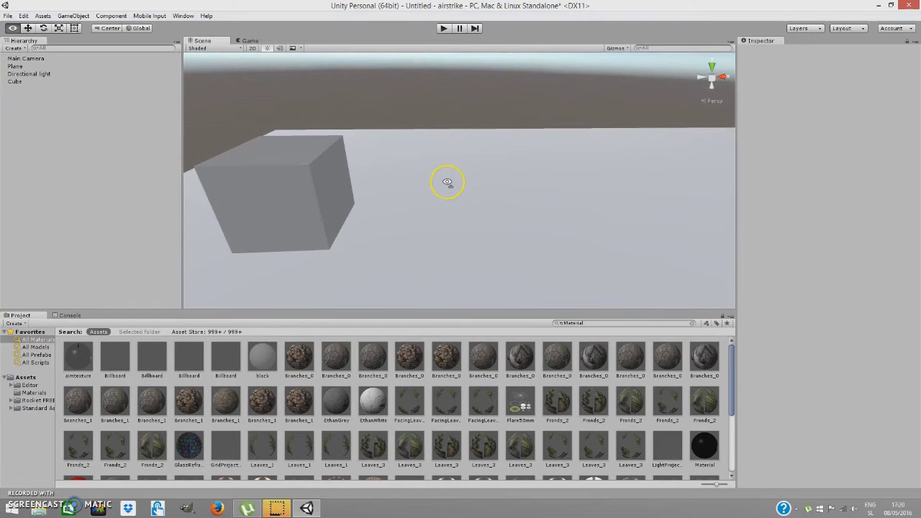
drag(301, 217, 384, 222)
scroll(384, 222, down, 5)
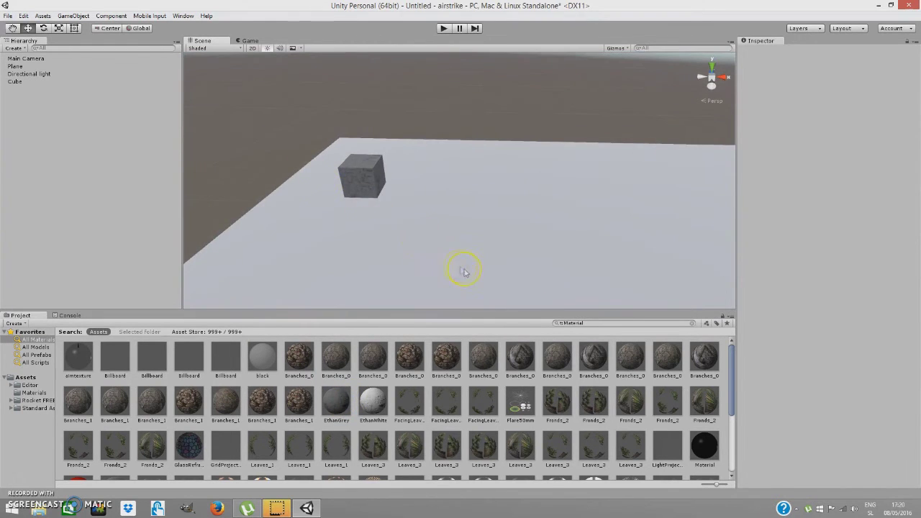
alt+drag(462, 267, 427, 243)
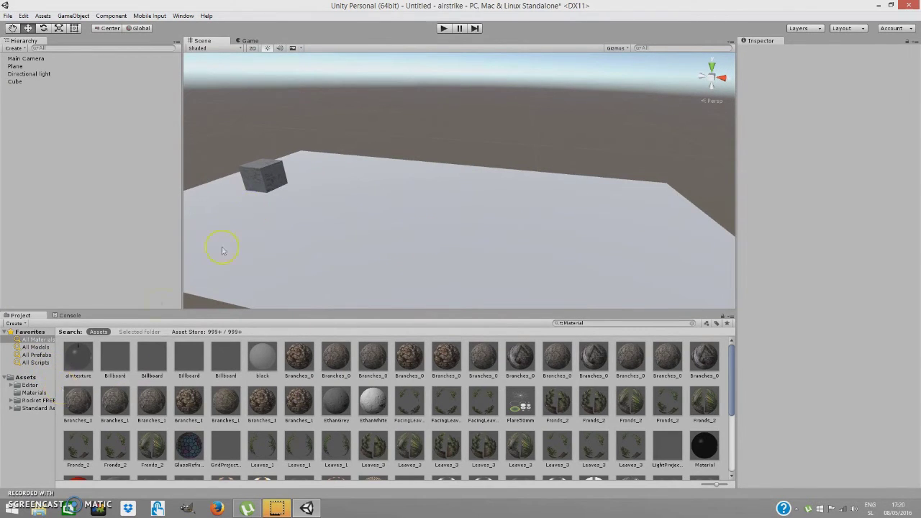
click(263, 174)
Add a Rigidbody component to the cube with Mass 0.2
click(798, 277)
text(ri)
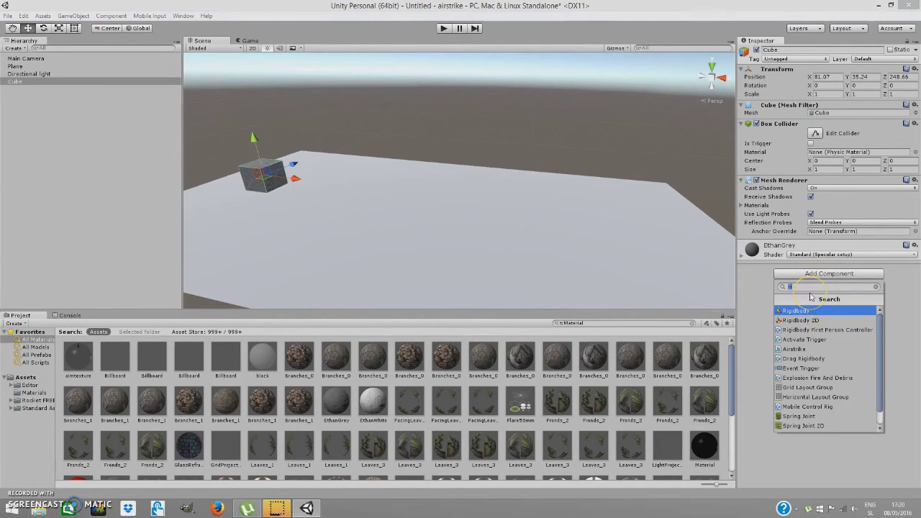
click(798, 311)
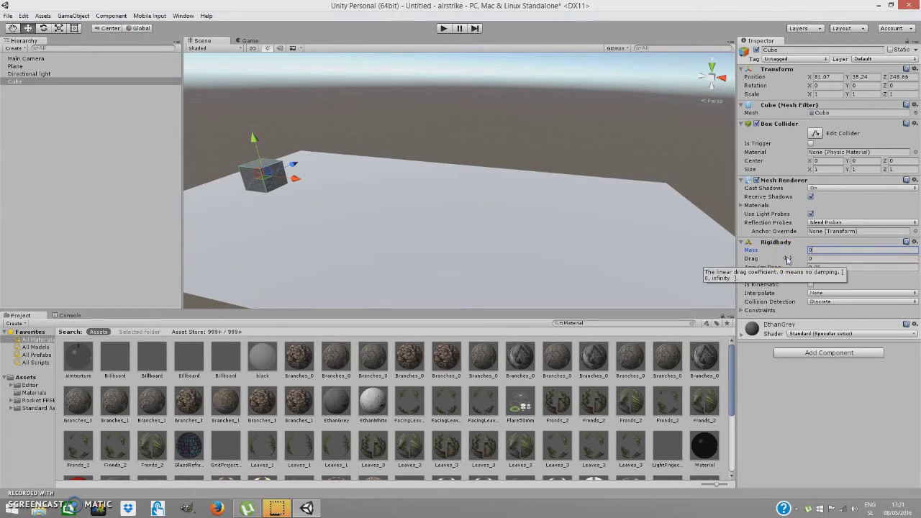
click(848, 285)
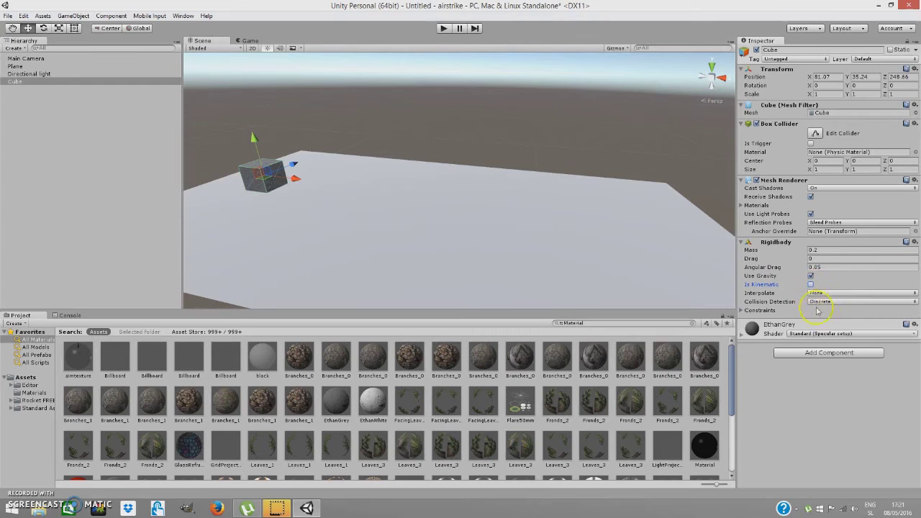
Attach magneticfield.js from Assets to the cube and open it in MonoDevelop
click(828, 356)
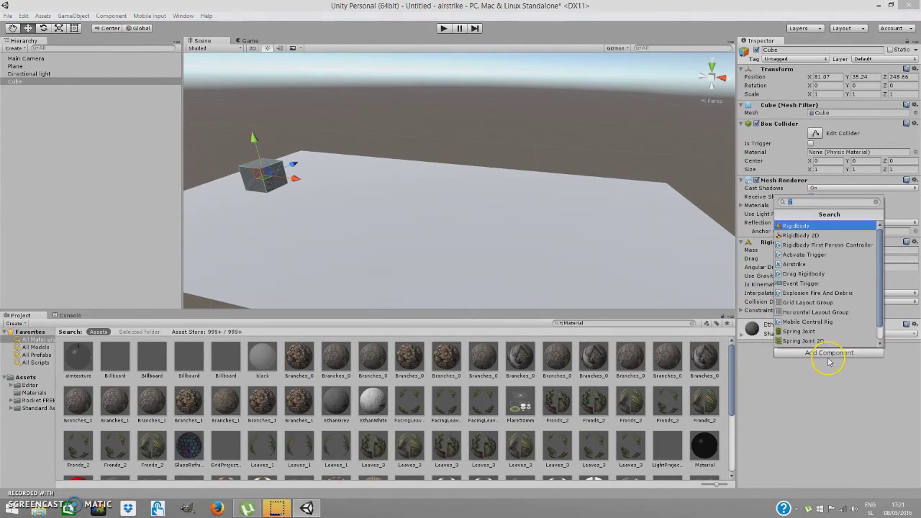
key(Down)
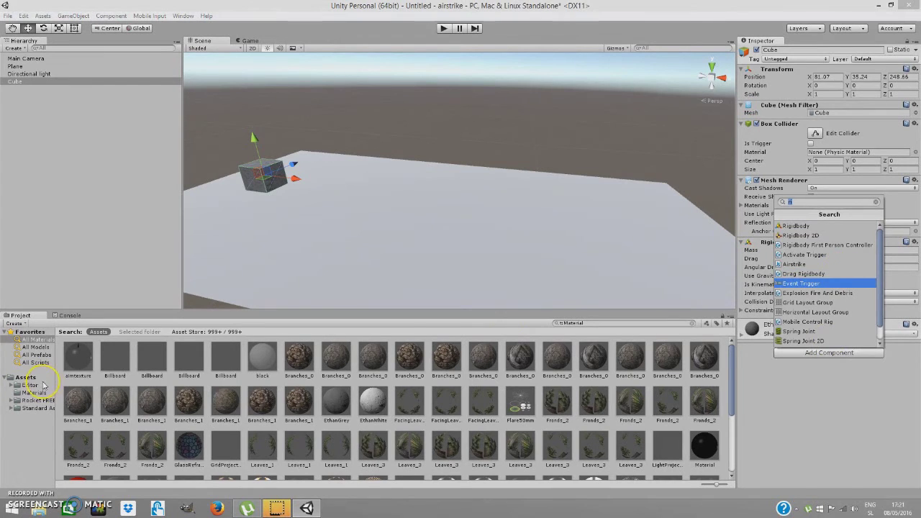
click(32, 378)
click(34, 378)
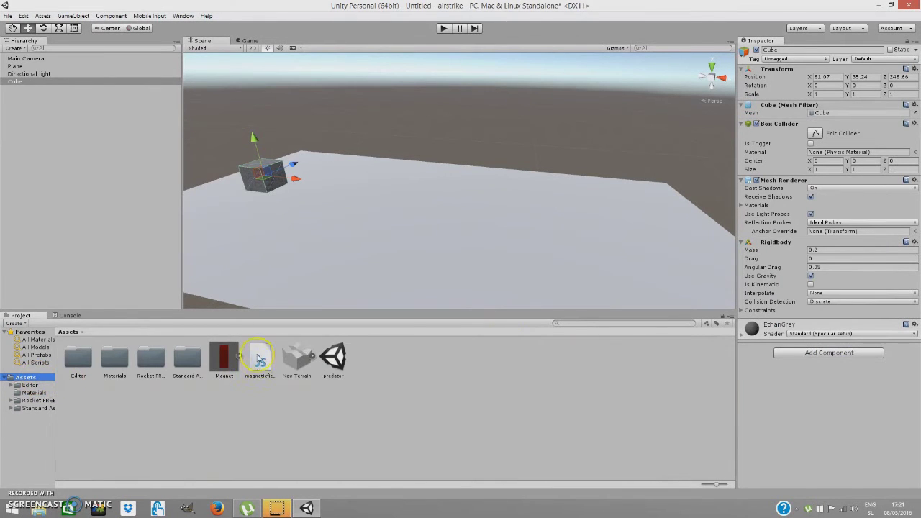
drag(259, 360, 813, 367)
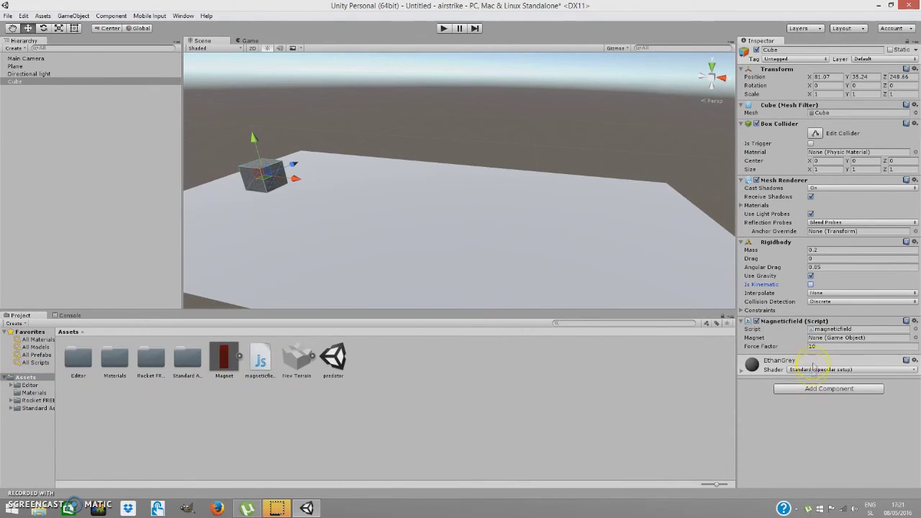
click(823, 329)
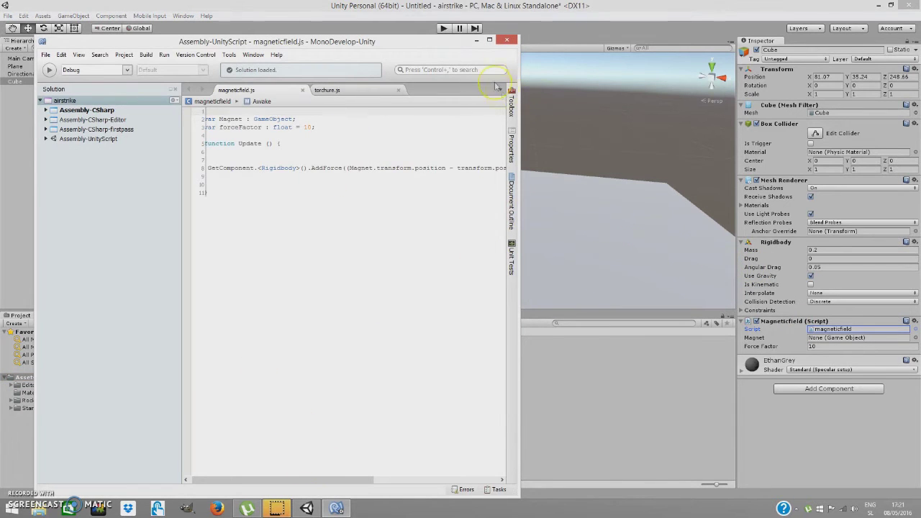
Widen the MonoDevelop window and scroll right to read line 8's full AddForce call
drag(519, 69, 708, 77)
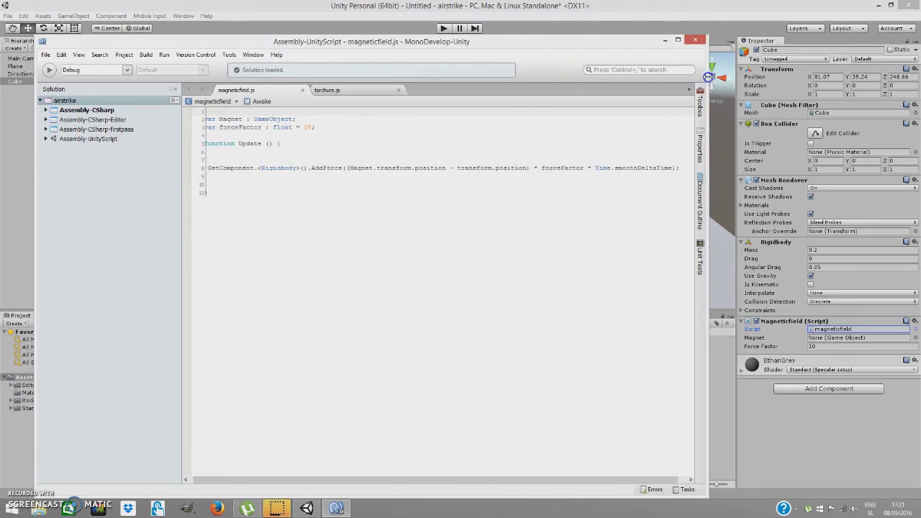
drag(318, 477, 313, 477)
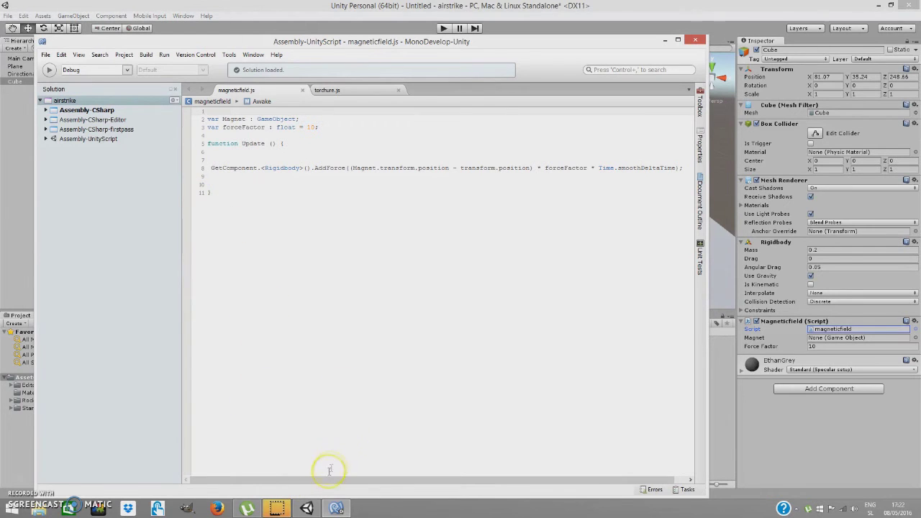
scroll(283, 477, right, 1)
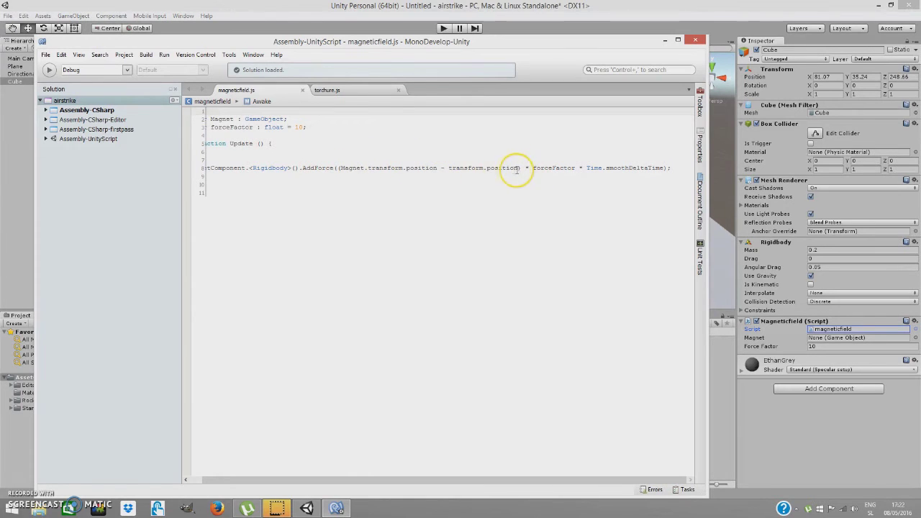
click(343, 168)
Insert the missing ')' before the semicolon on line 8's AddForce call, then close MonoDevelop
key(shift+End)
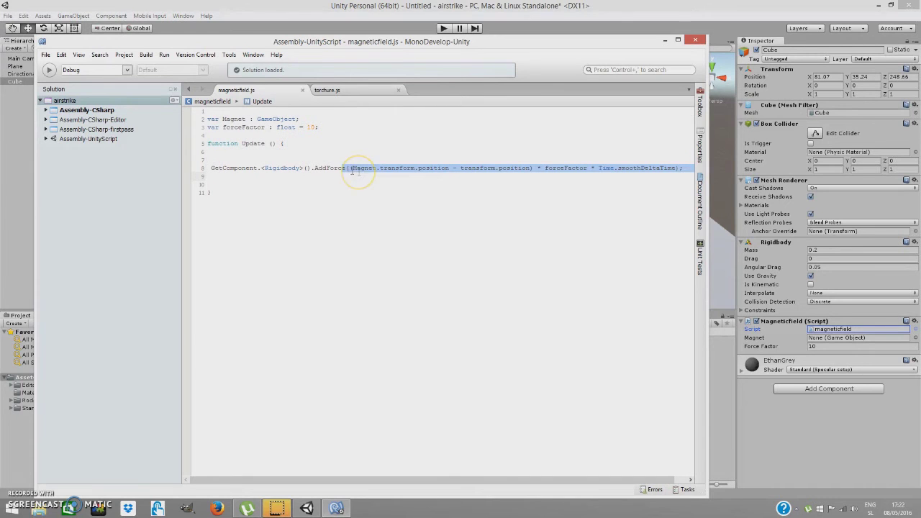
key(shift+Left)
click(350, 185)
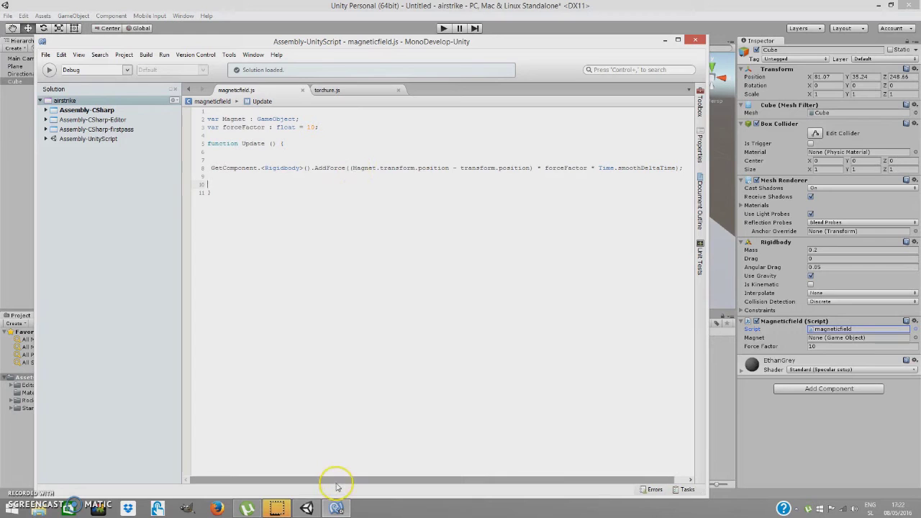
drag(336, 487, 357, 483)
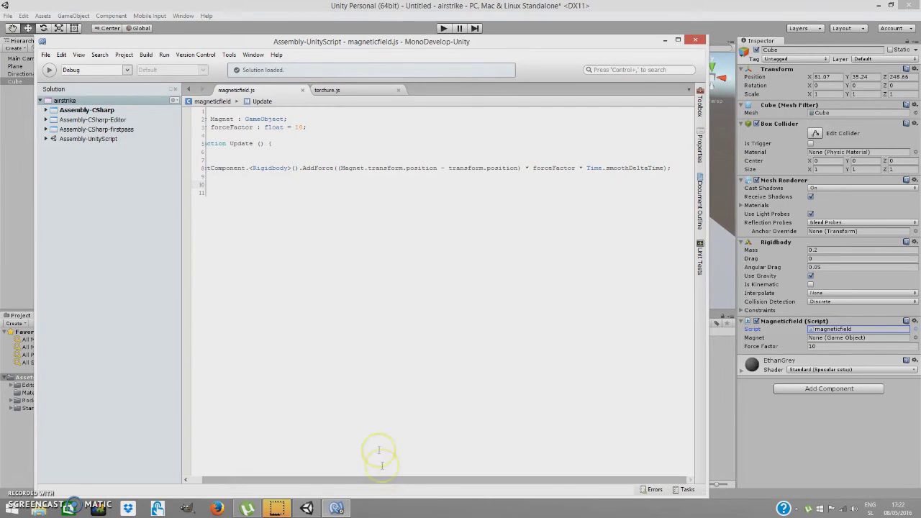
click(396, 185)
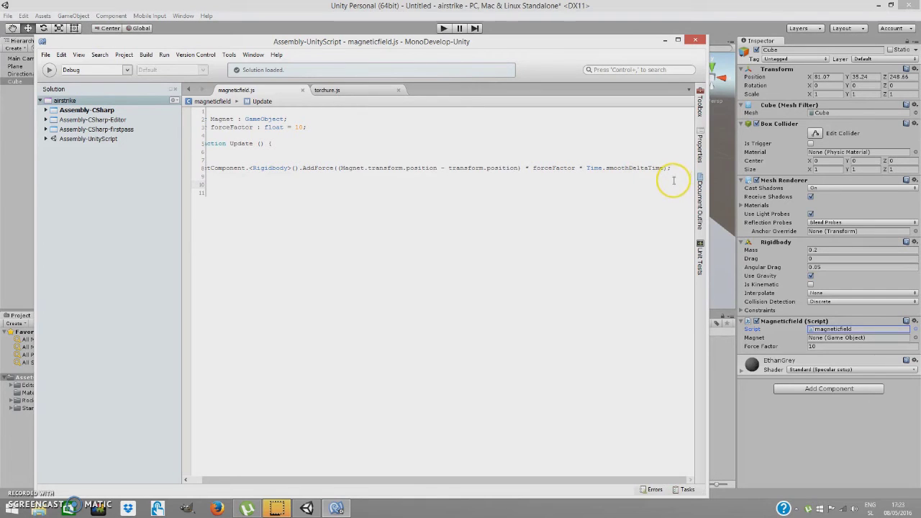
click(676, 174)
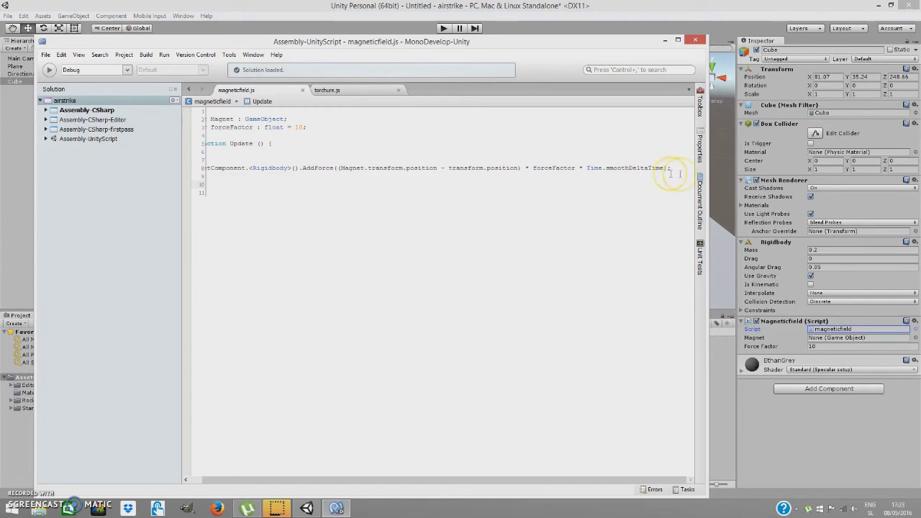
text())
click(695, 41)
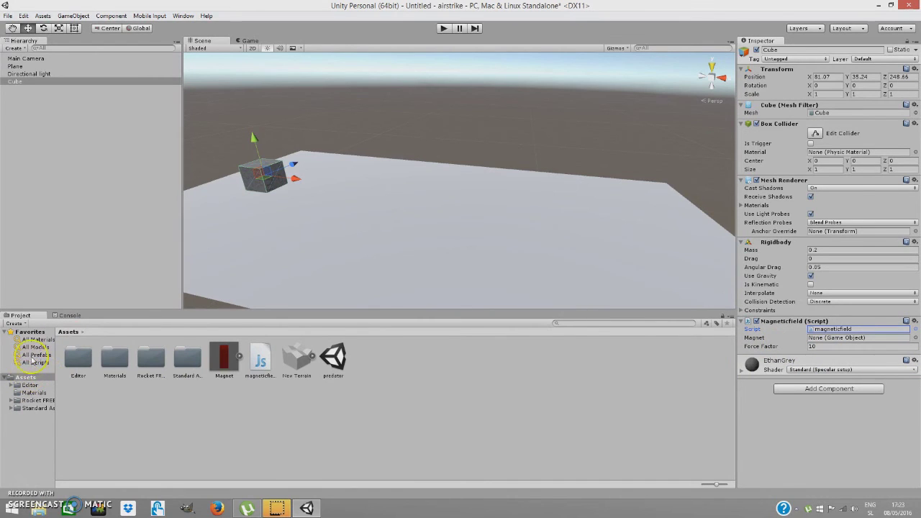
Place the Magnet prefab from Assets into the scene and rotate it onto its side
click(21, 378)
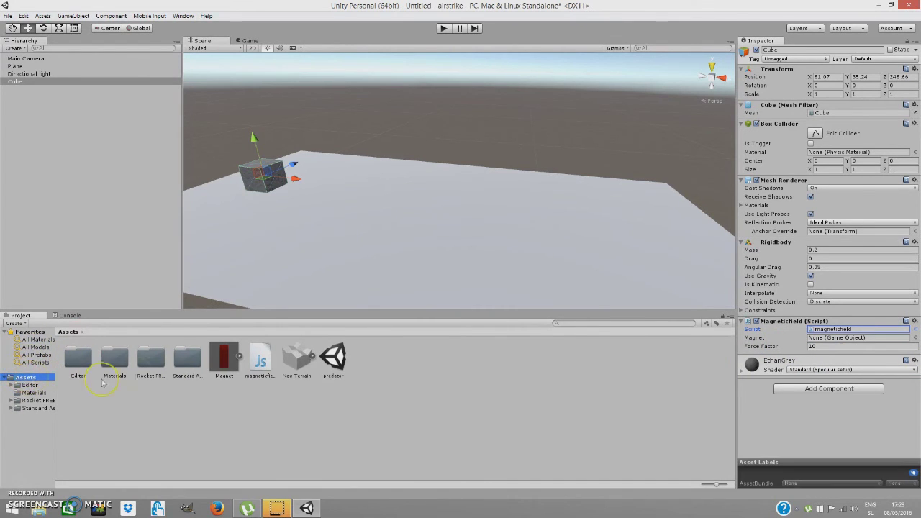
drag(214, 358, 490, 228)
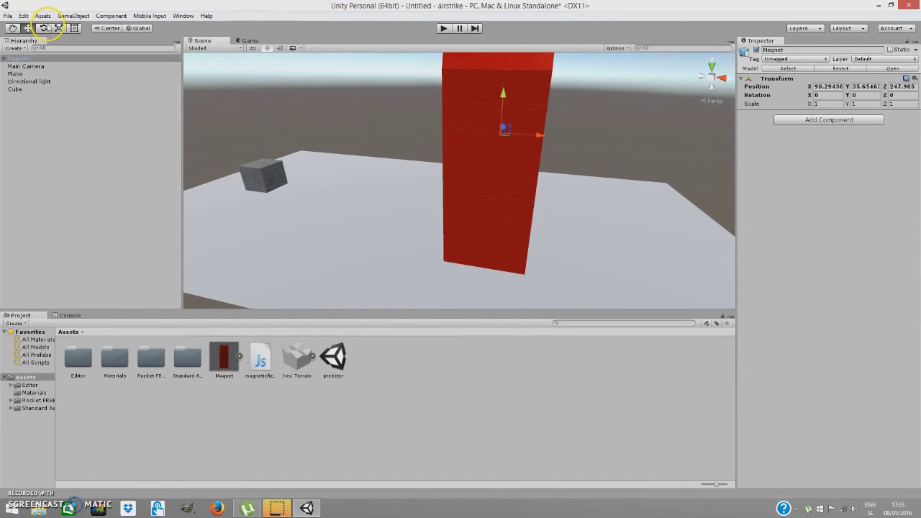
click(43, 27)
drag(487, 97, 9, 74)
Expand Magnet in the Hierarchy, frame its Cube part and nudge its rotation
click(3, 66)
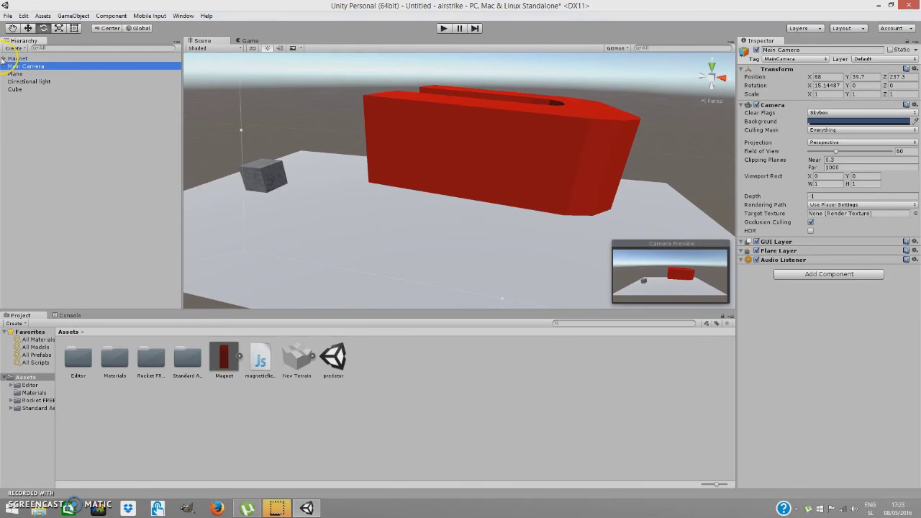
click(4, 59)
click(17, 73)
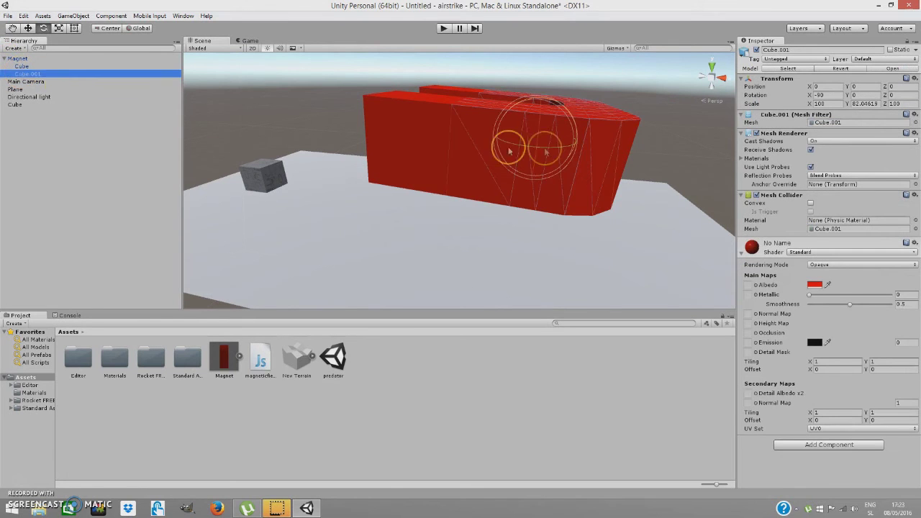
scroll(539, 129, up, 5)
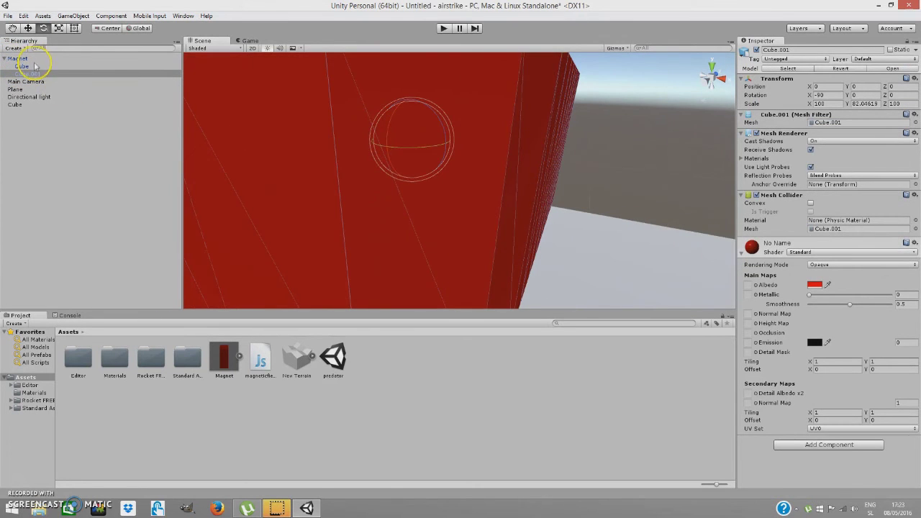
double_click(35, 66)
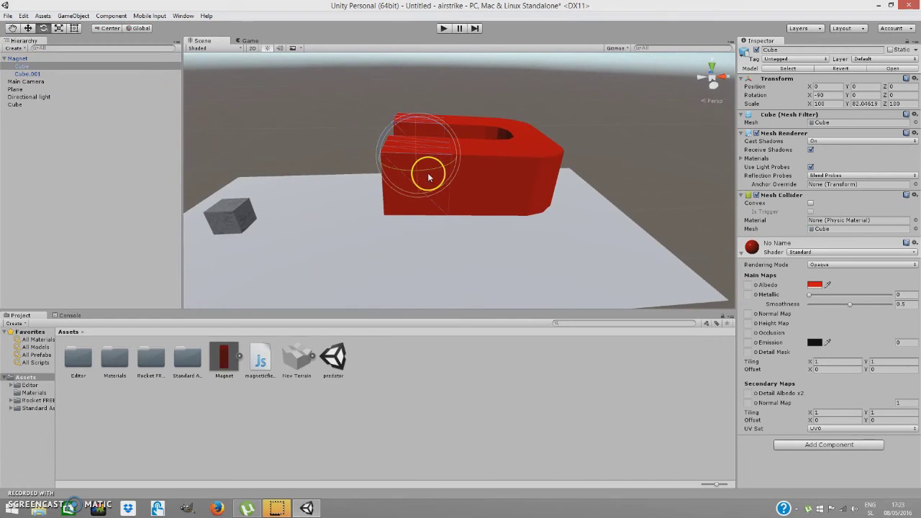
drag(428, 177, 426, 173)
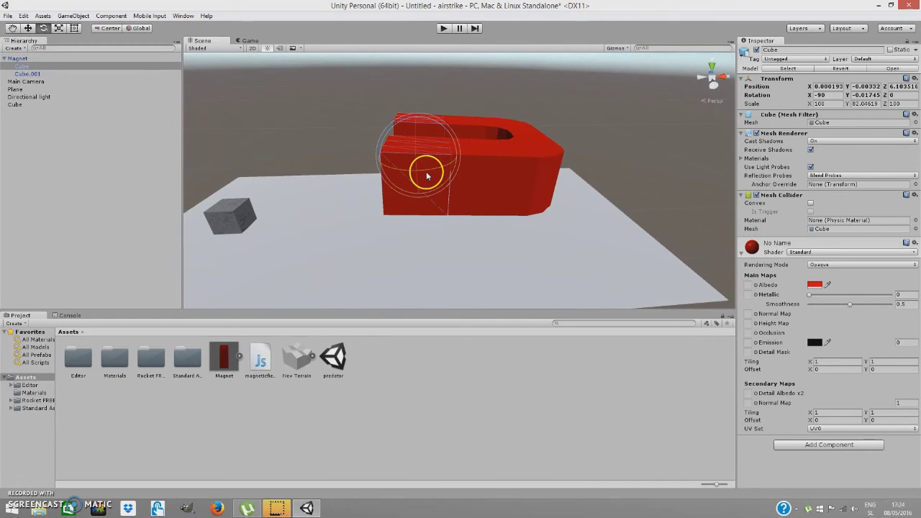
Select the whole Magnet and turn it slightly about its vertical axis
click(22, 58)
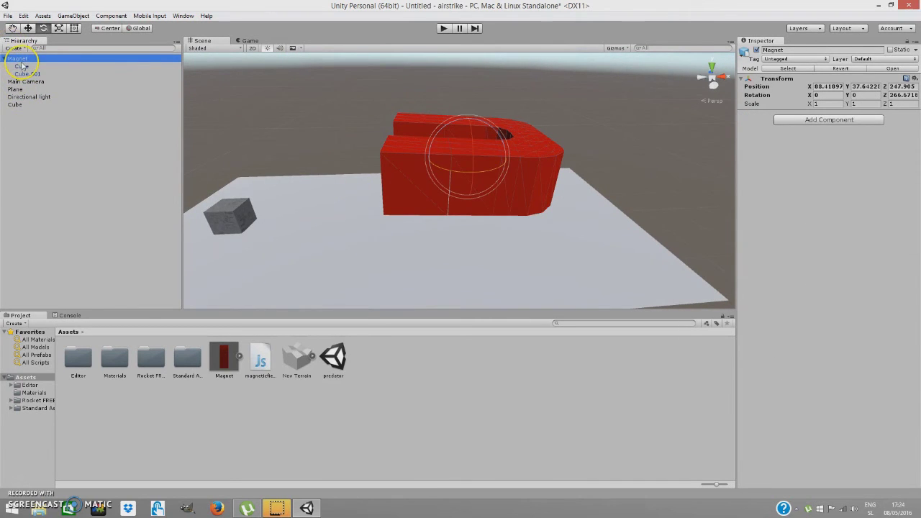
click(23, 66)
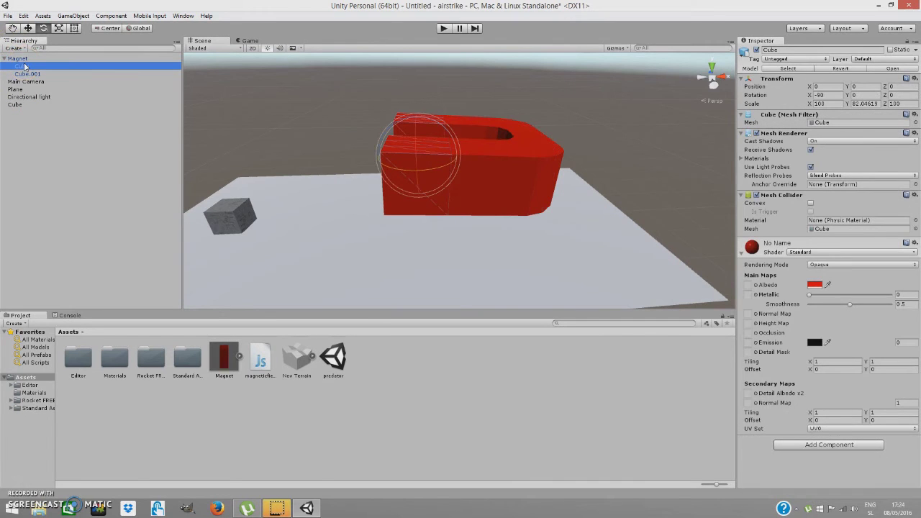
click(26, 59)
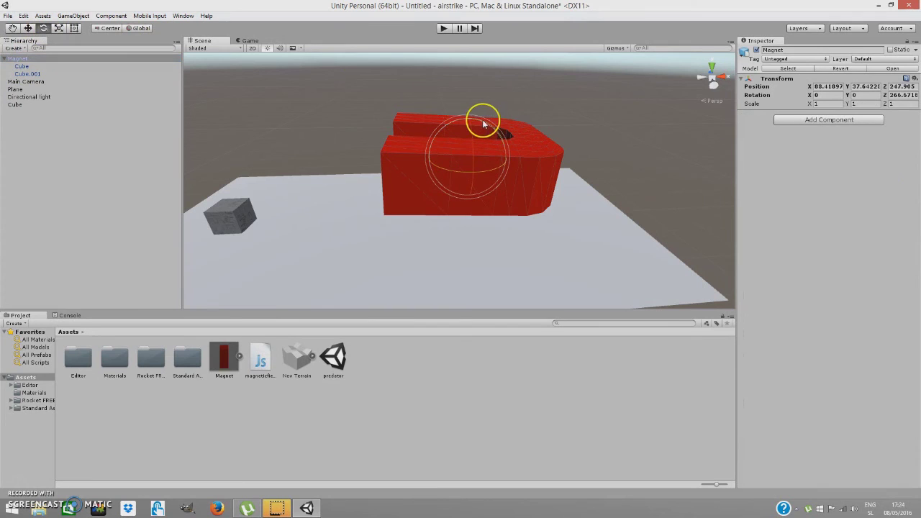
drag(479, 123, 477, 122)
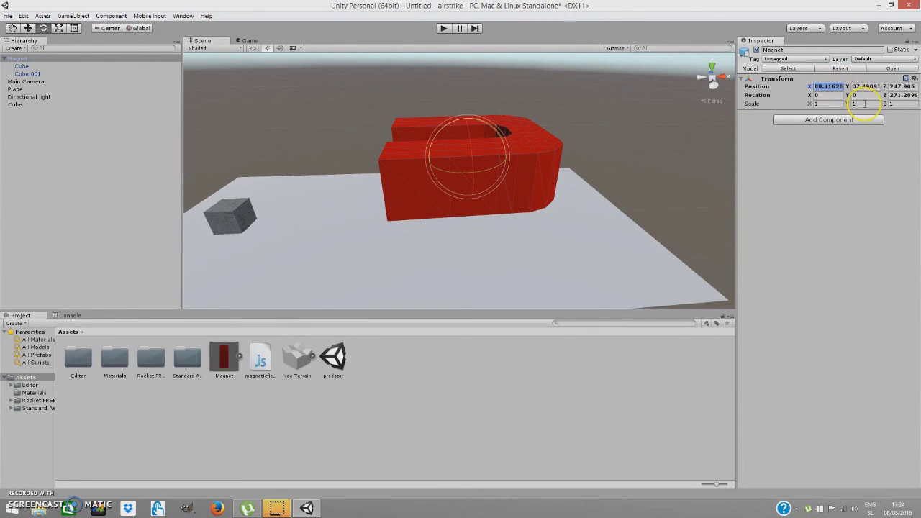
Set the Magnet's Position X to 90 and lower it to about Y 35.5
text(90)
key(Return)
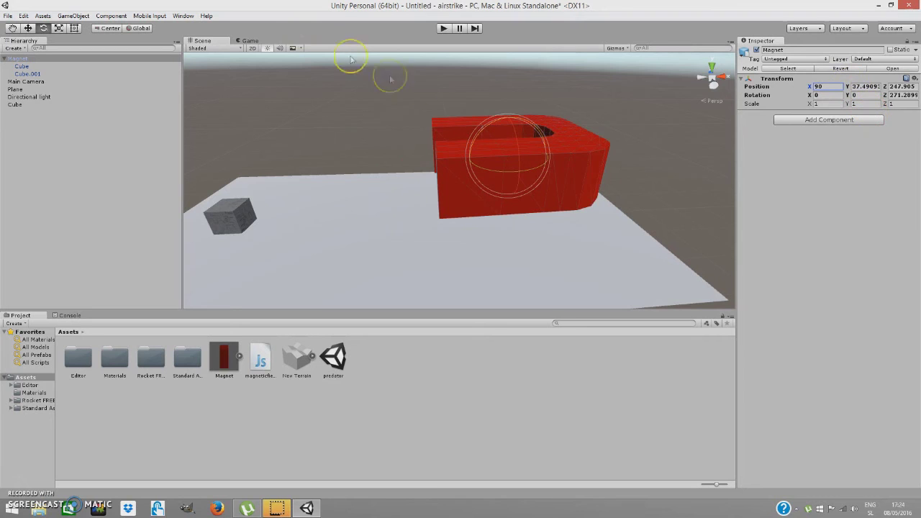
click(29, 28)
drag(508, 119, 571, 158)
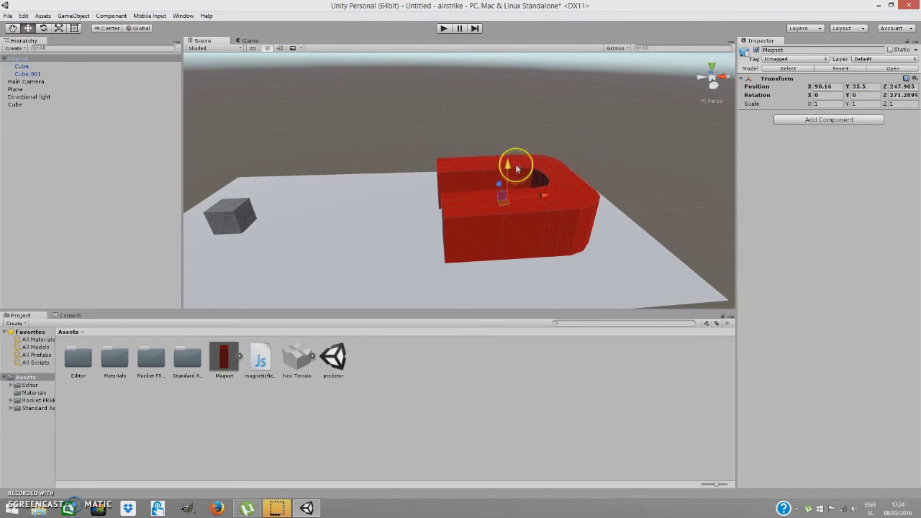
click(467, 208)
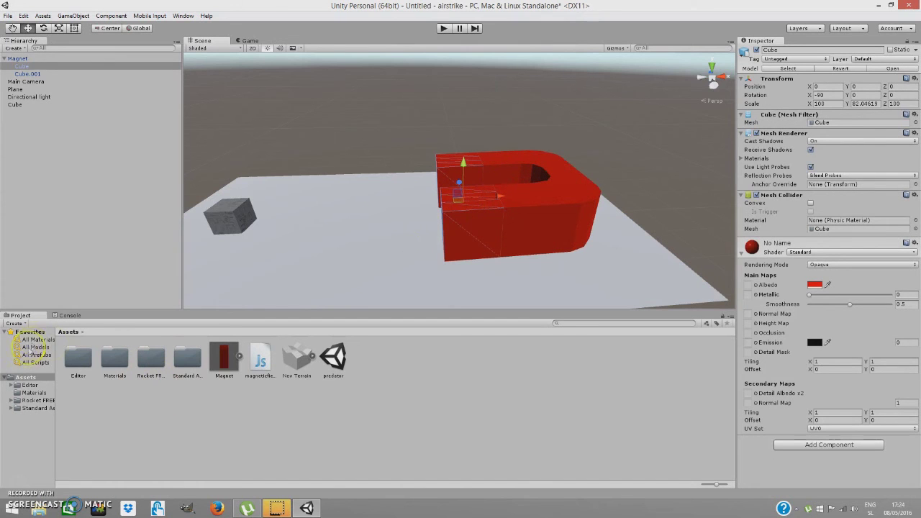
Colour the magnet's end cube dark grey with Albedo 323232
click(52, 339)
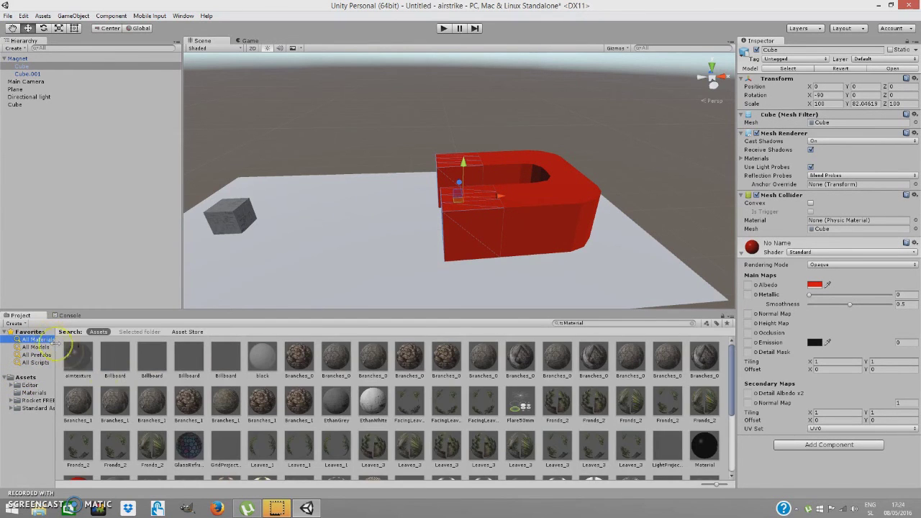
key(ctrl+z)
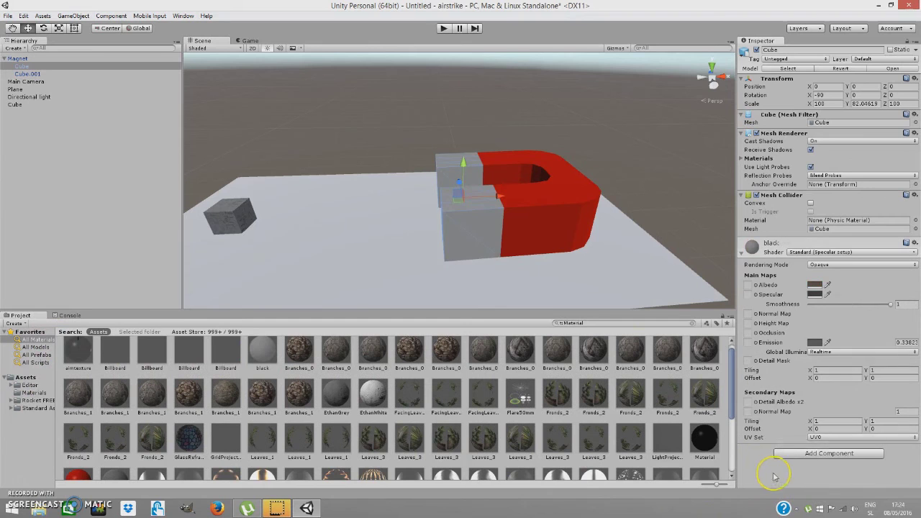
click(627, 173)
scroll(611, 169, up, 2)
scroll(604, 171, up, 2)
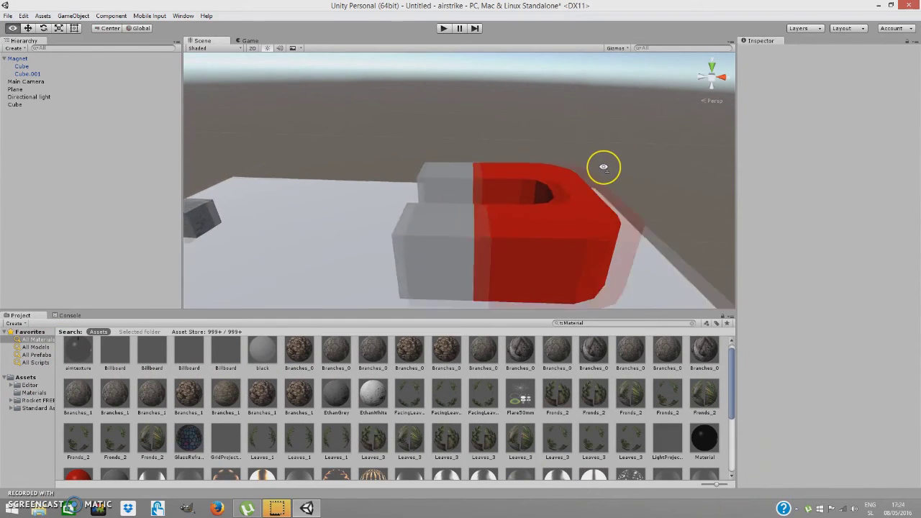
click(485, 237)
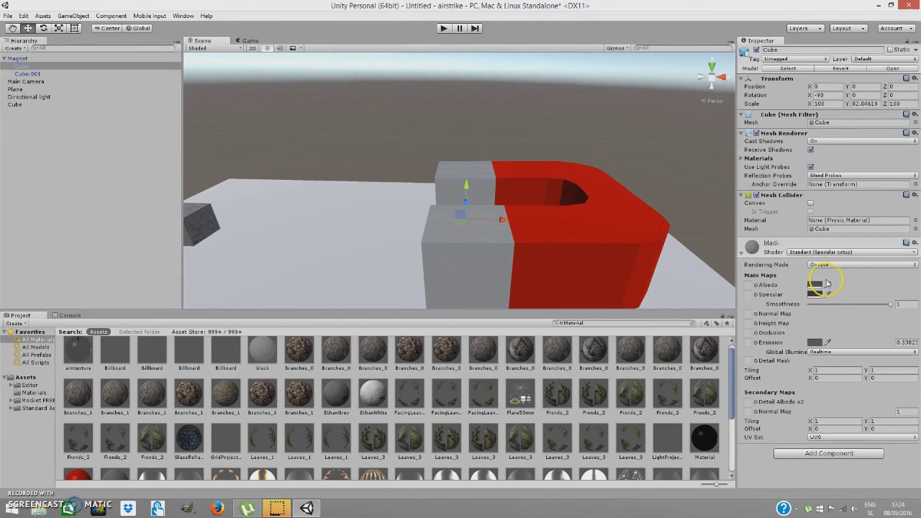
click(814, 285)
drag(23, 80, 24, 122)
Lower the whole Magnet slightly and scale it down to 0.6
alt+drag(366, 123, 564, 214)
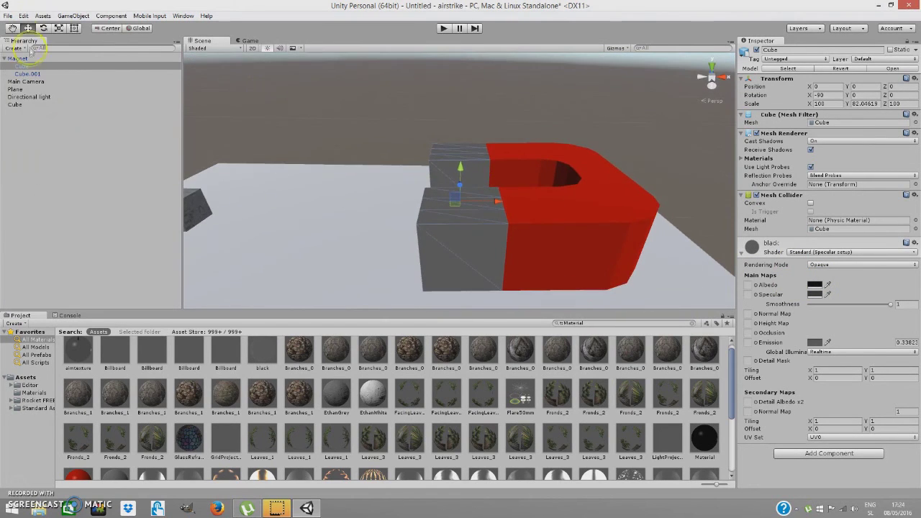
click(29, 57)
drag(517, 162, 537, 180)
click(58, 28)
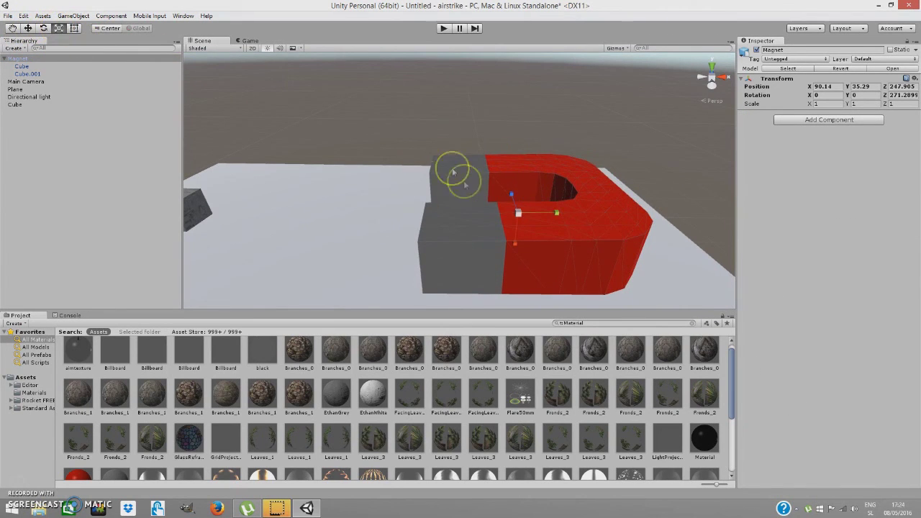
drag(510, 211, 496, 211)
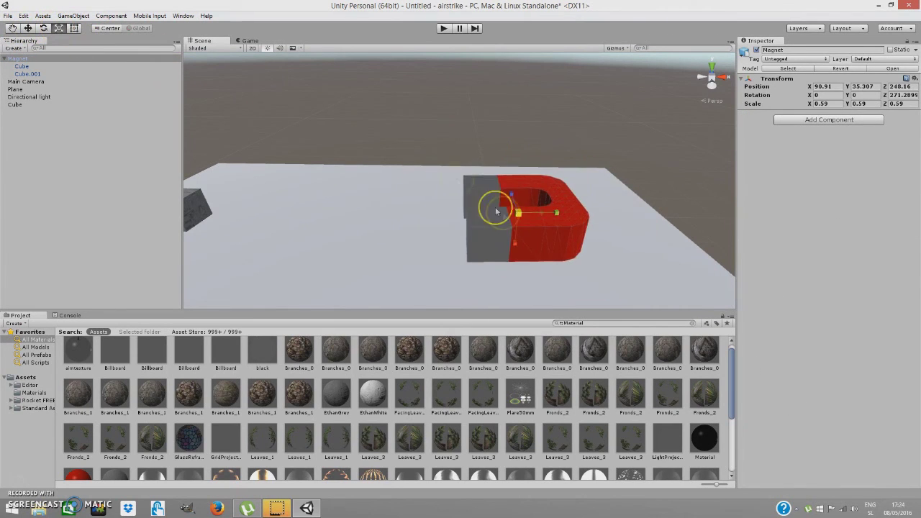
click(27, 28)
drag(522, 184, 528, 187)
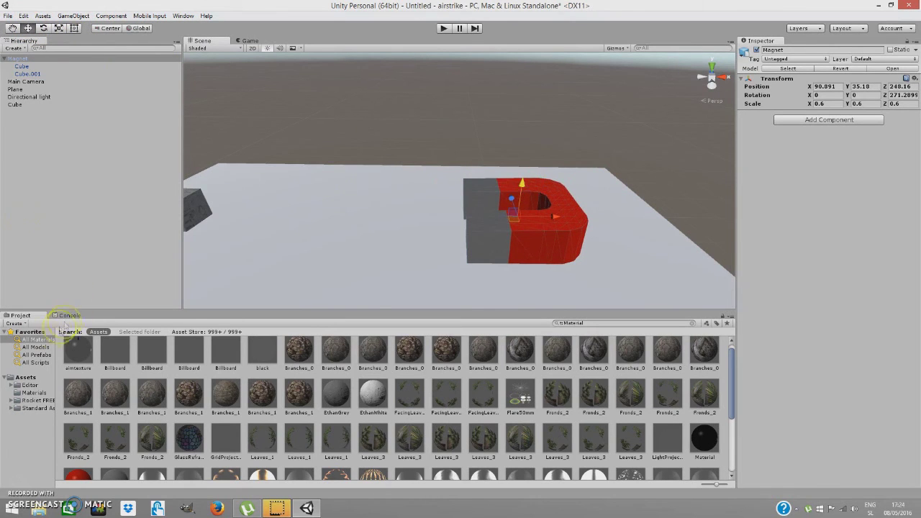
Browse the Assets folder, view the Magnet model's import settings, then select the magnet and the Cube
click(24, 377)
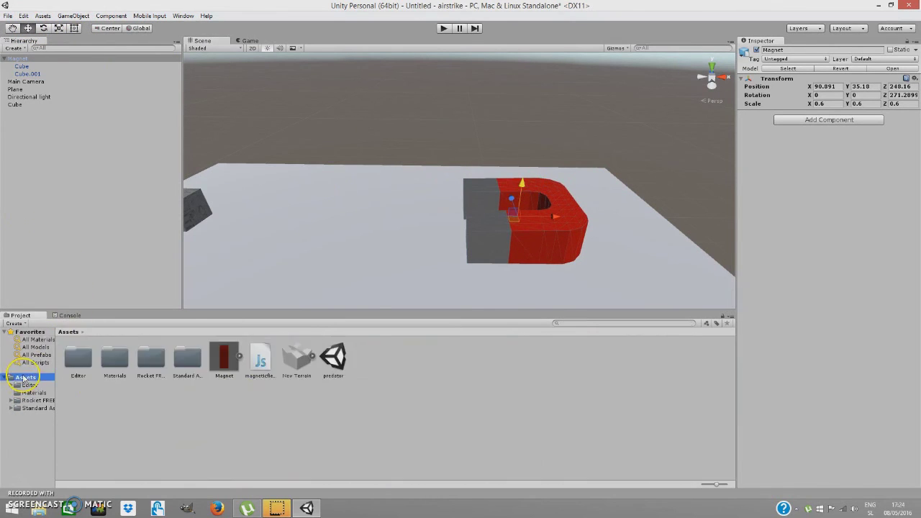
click(225, 366)
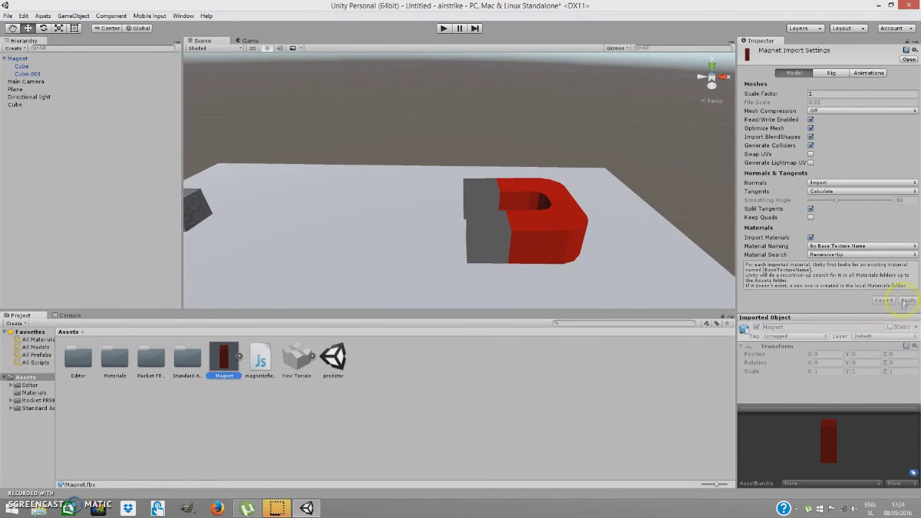
click(522, 240)
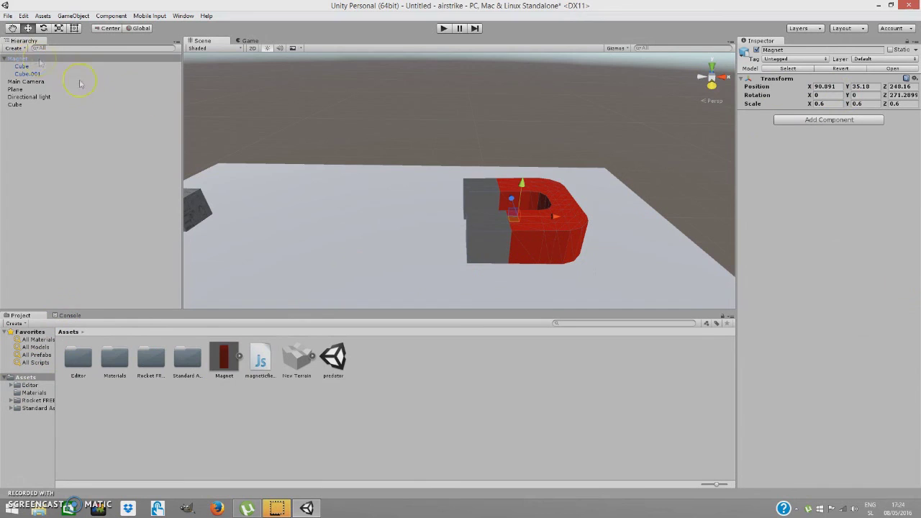
click(16, 104)
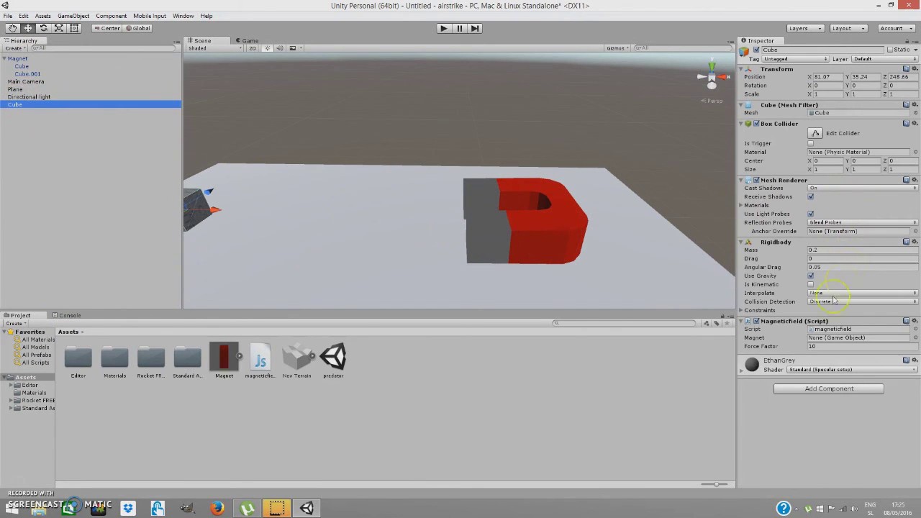
Assign the Magnet object to the magneticfield script's Magnet field and start Play mode
drag(18, 58, 815, 343)
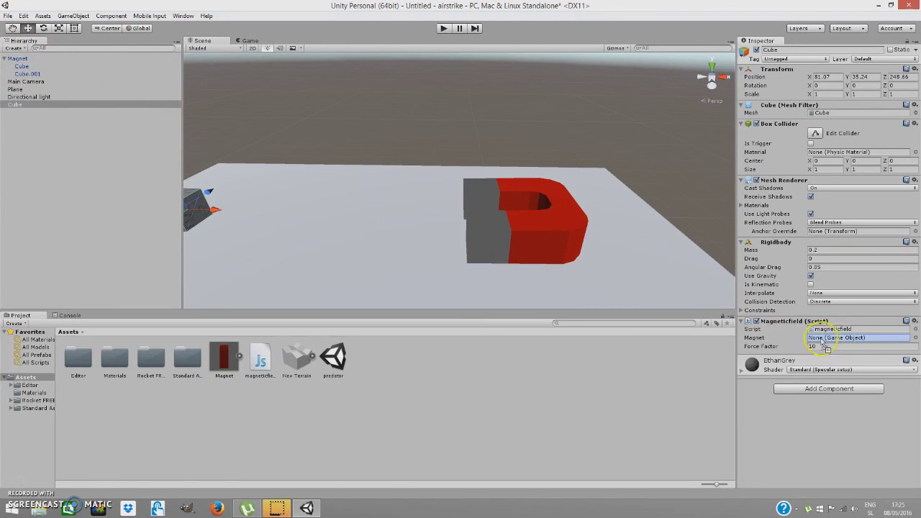
drag(846, 346, 845, 345)
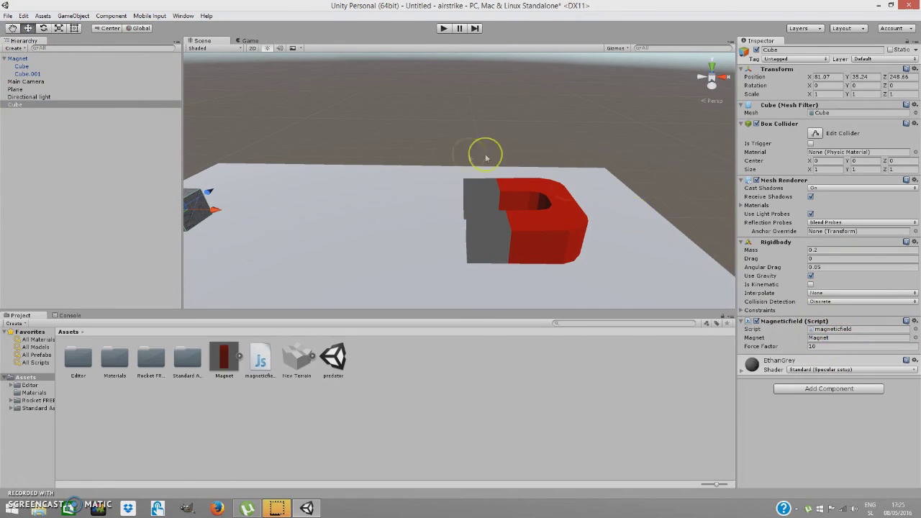
click(443, 29)
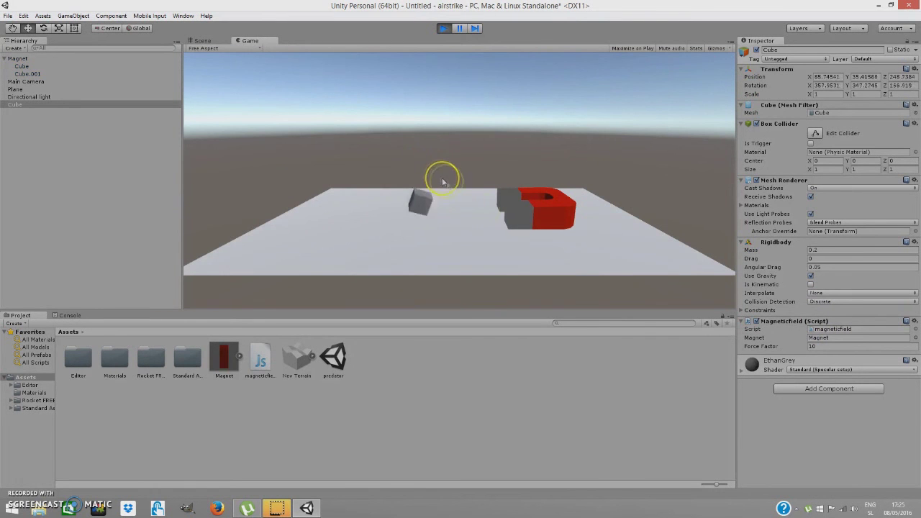
With the scene running, raise the Cube's Force Factor to 50.88
click(198, 40)
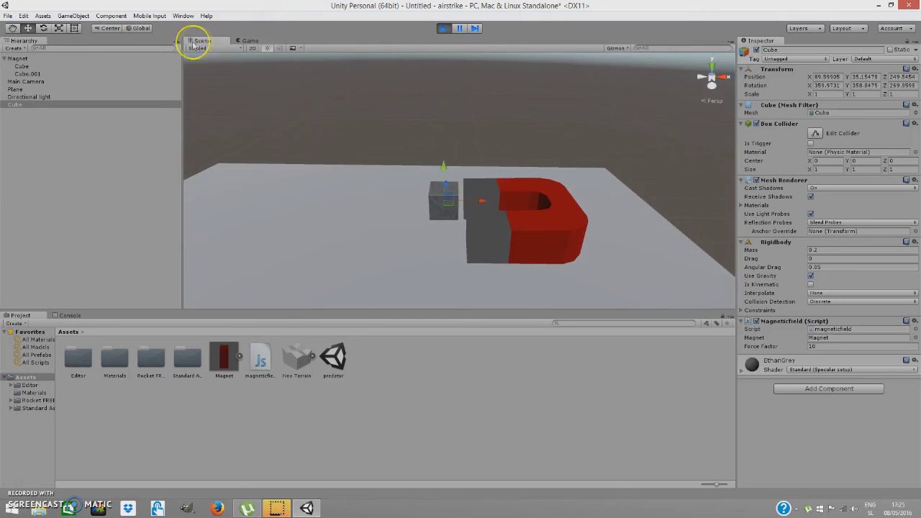
click(530, 229)
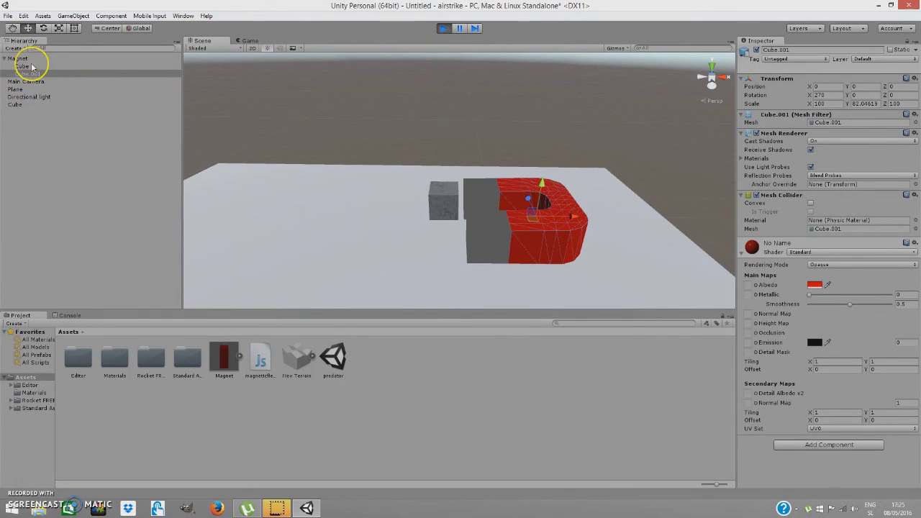
click(16, 104)
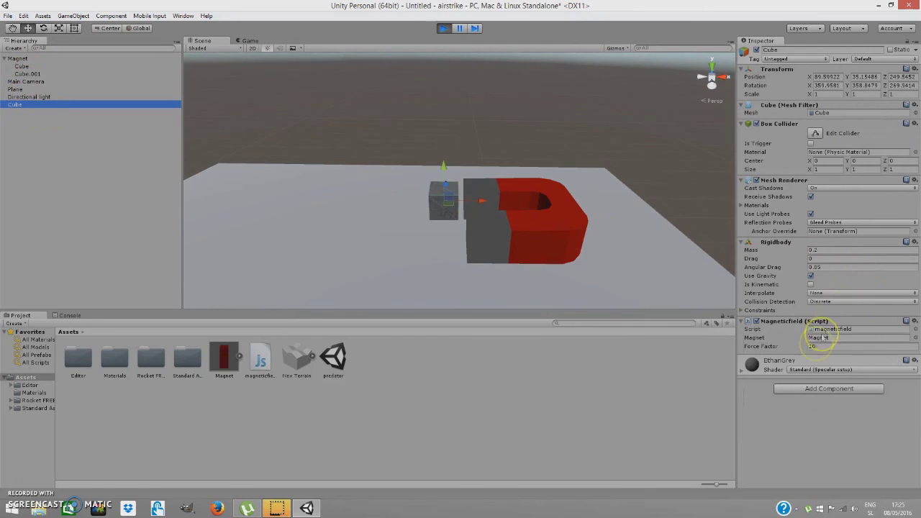
drag(805, 350, 489, 285)
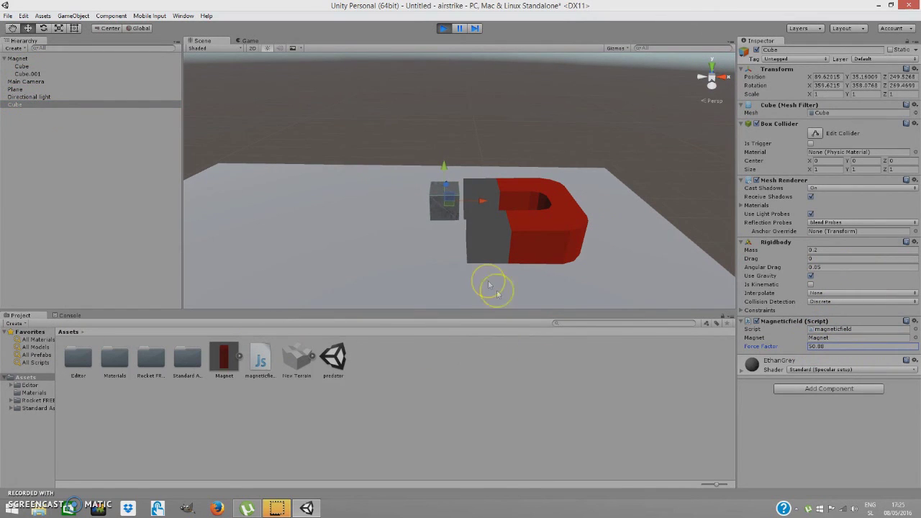
Drag the Magnet up and sideways to X 89.22, Y 34.04 so the cube follows it
click(29, 62)
click(29, 60)
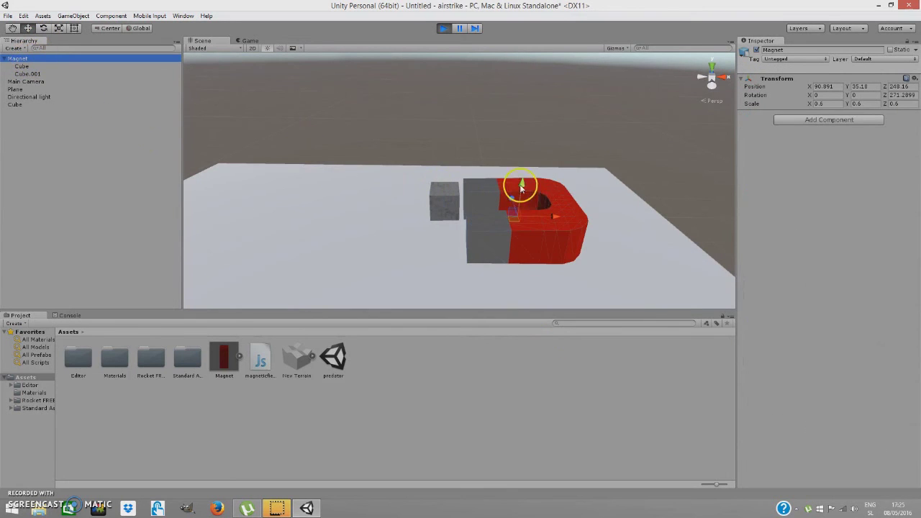
drag(518, 189, 523, 105)
alt+drag(548, 189, 536, 197)
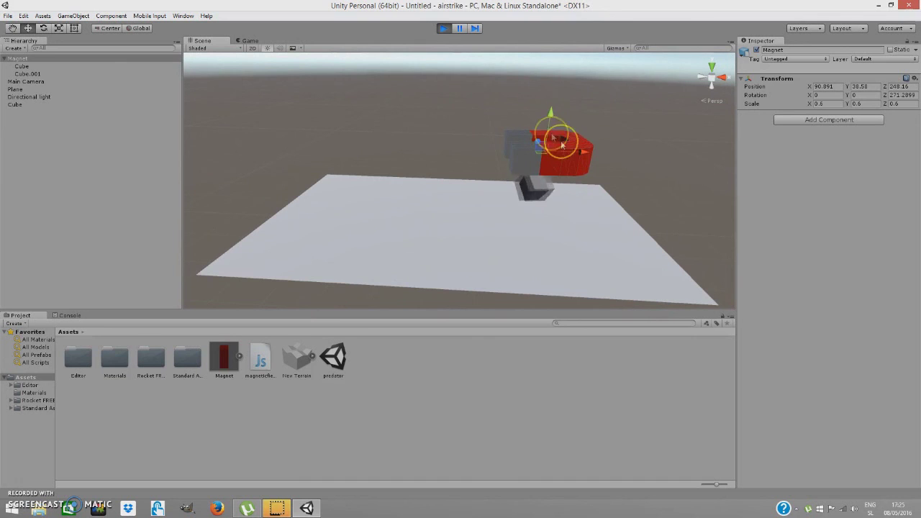
drag(582, 150, 500, 335)
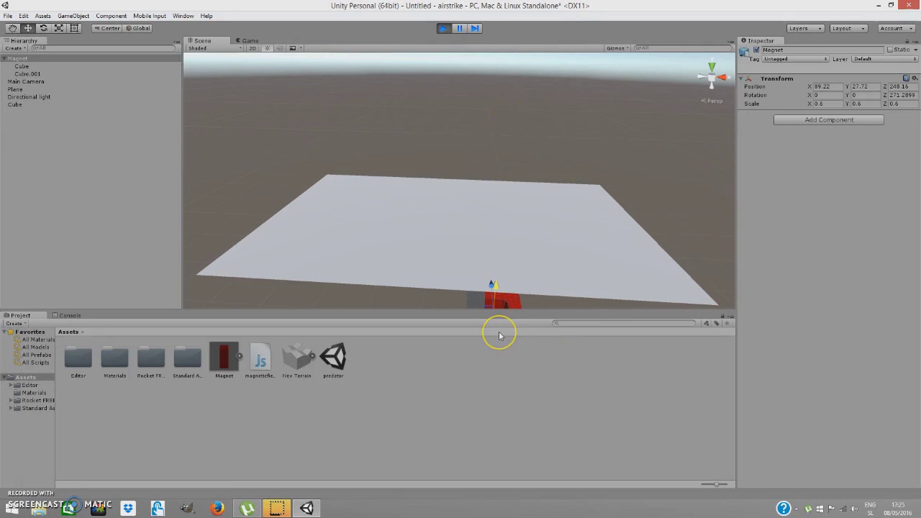
scroll(587, 202, down, 10)
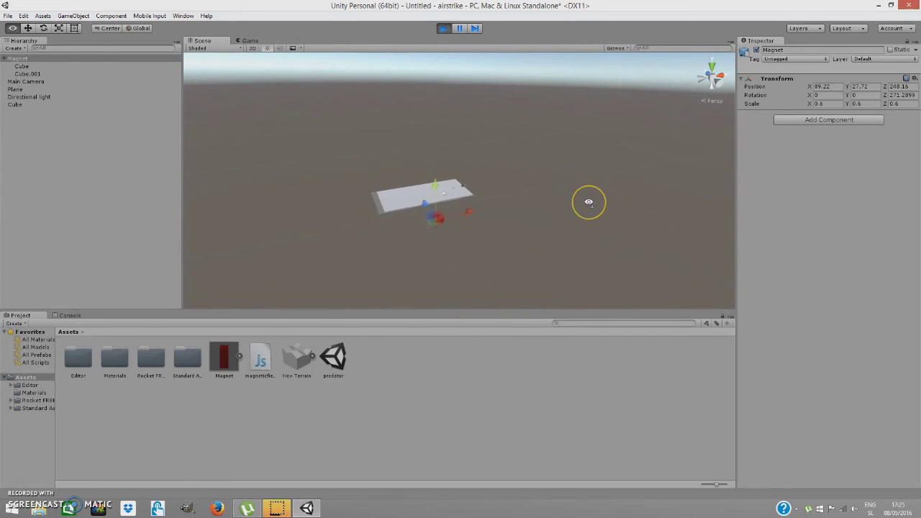
alt+drag(587, 203, 566, 209)
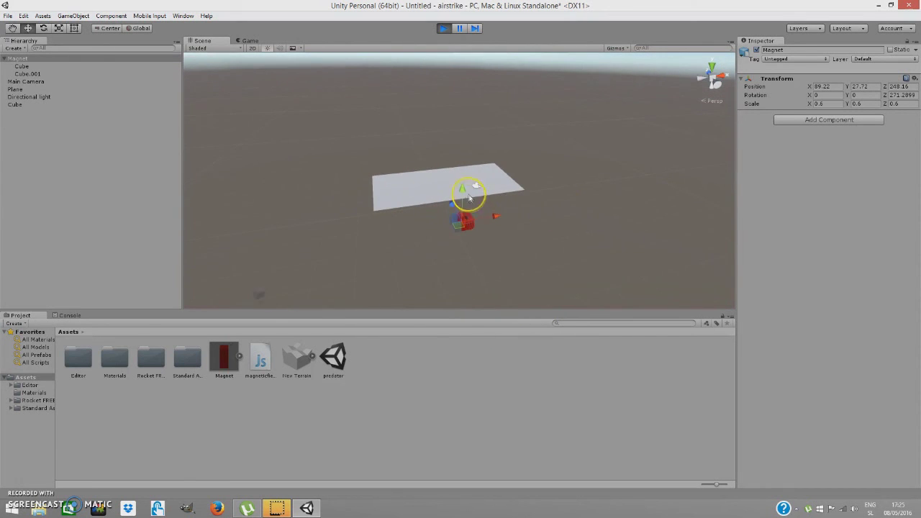
drag(469, 205, 464, 166)
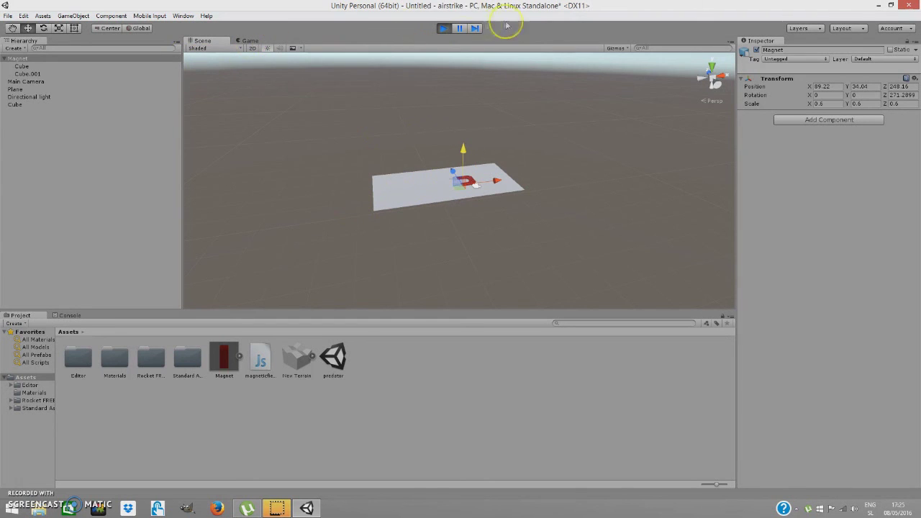
Exit Play mode so the Magnet returns to X 90.891, Y 35.18 and the cube resets
click(445, 28)
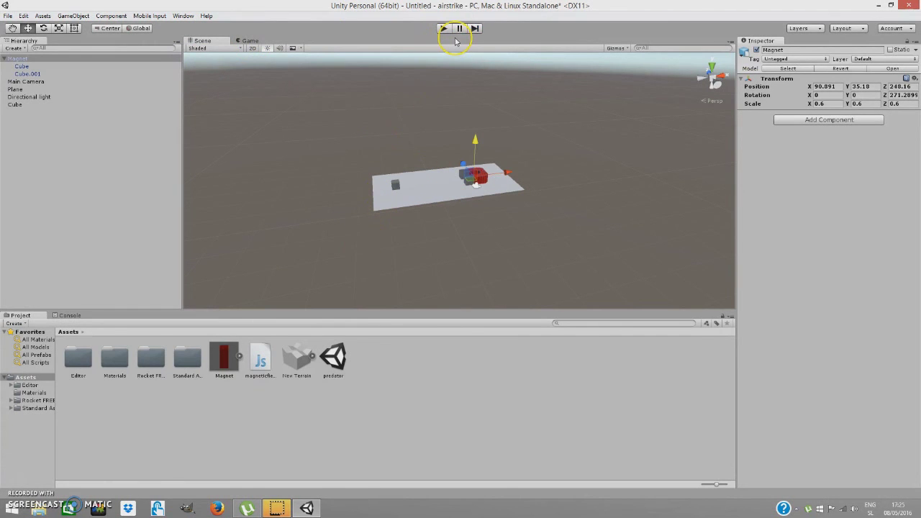